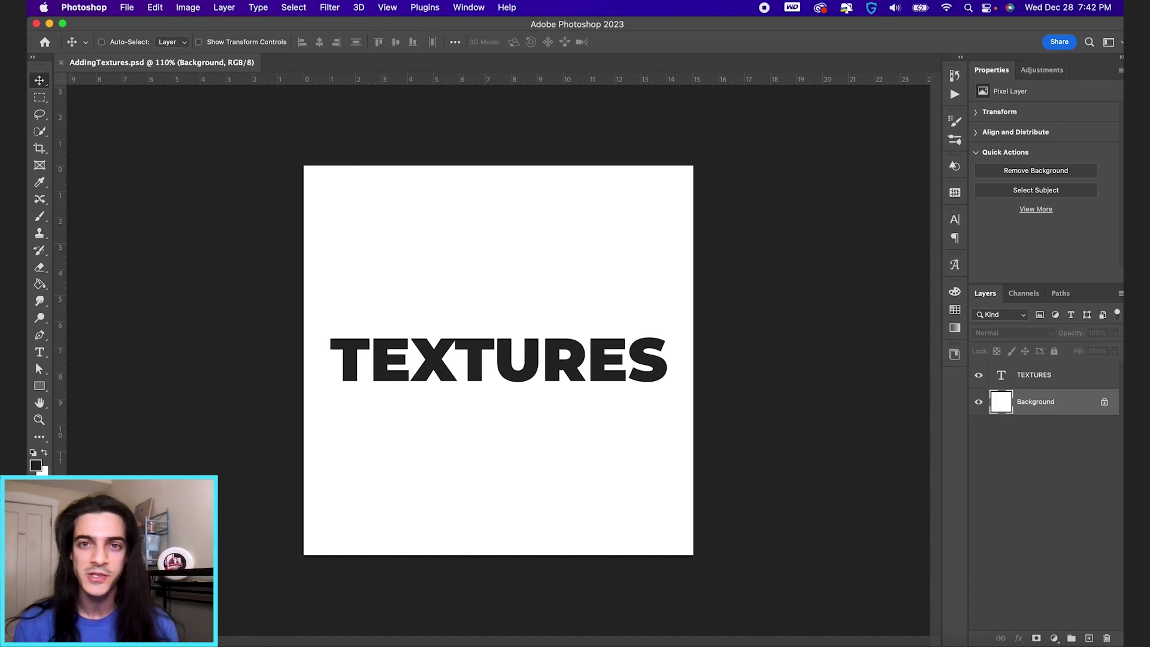
Step: Browse the Wall folder's textures in Finder with Quick Look, settling on Wall5.jpg
key(super+Tab)
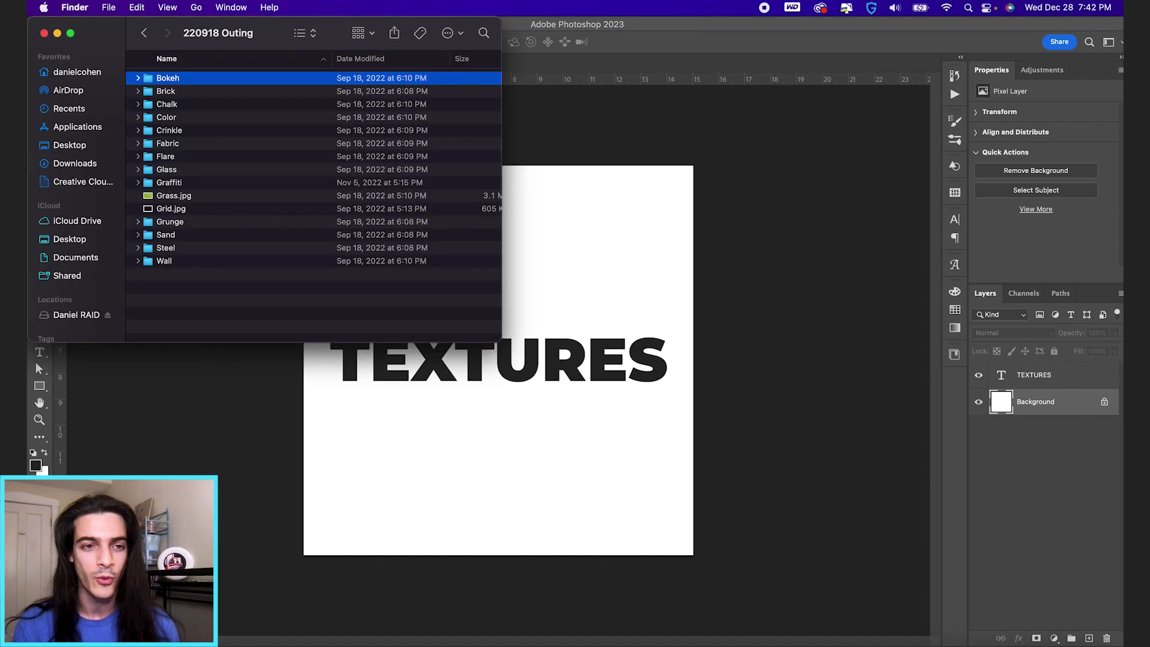
click(186, 265)
key(Right)
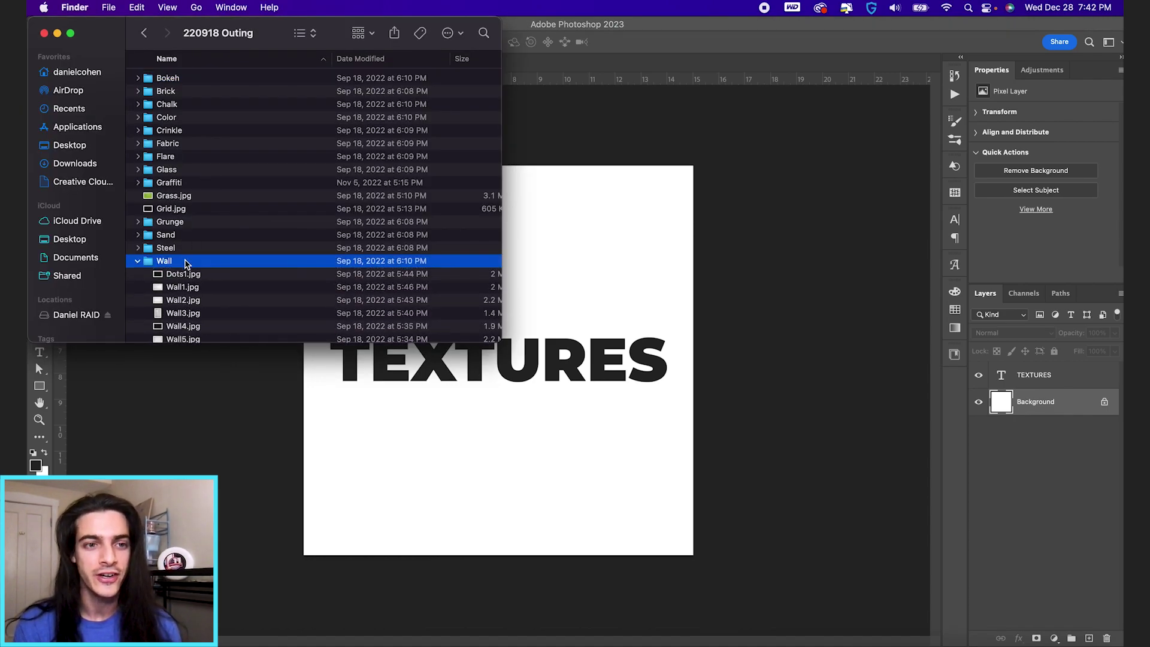
key(Down)
key(space)
key(Down)
key(Down)
key(Down)
key(Down)
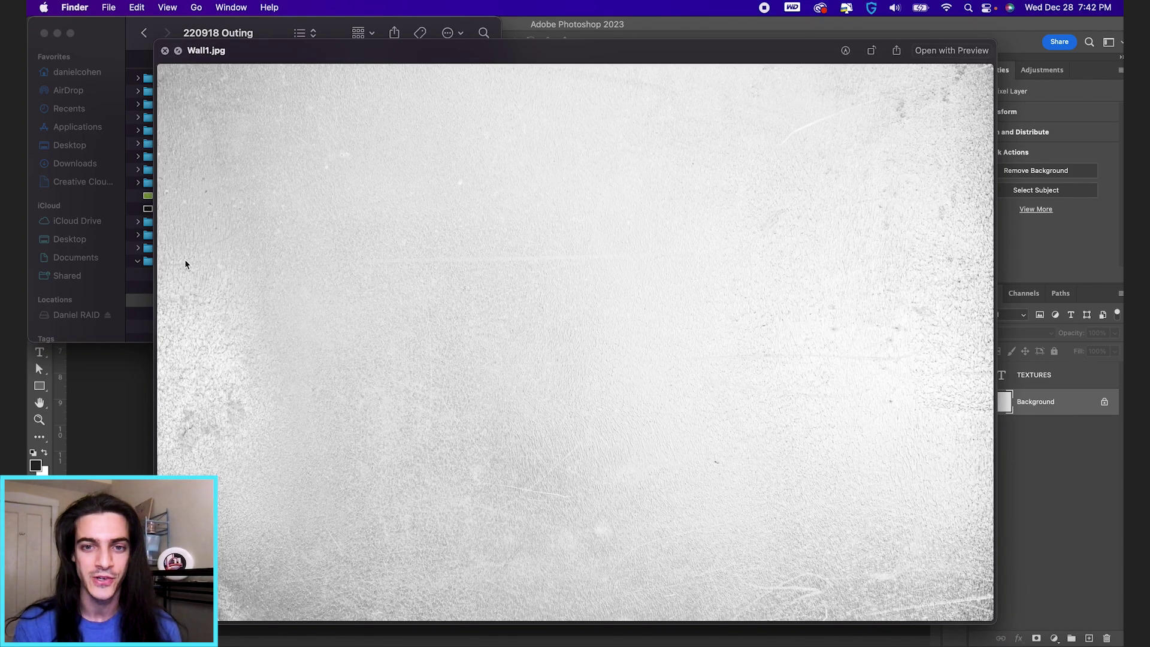
key(Down)
key(Down)
key(Down)
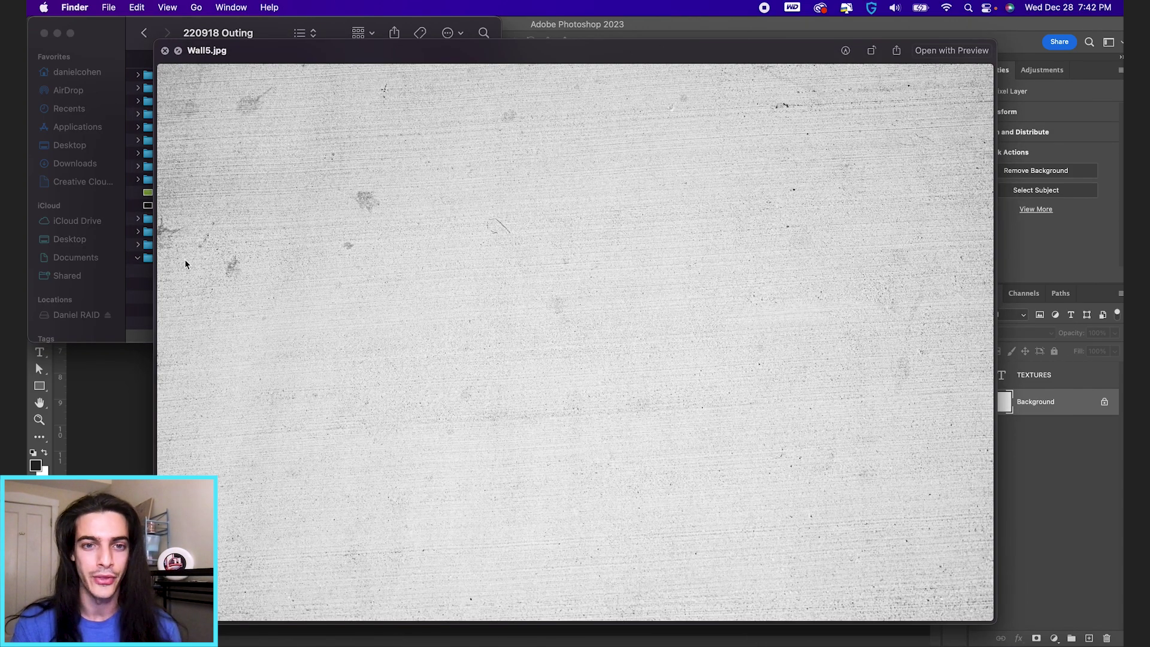
key(Up)
key(Up)
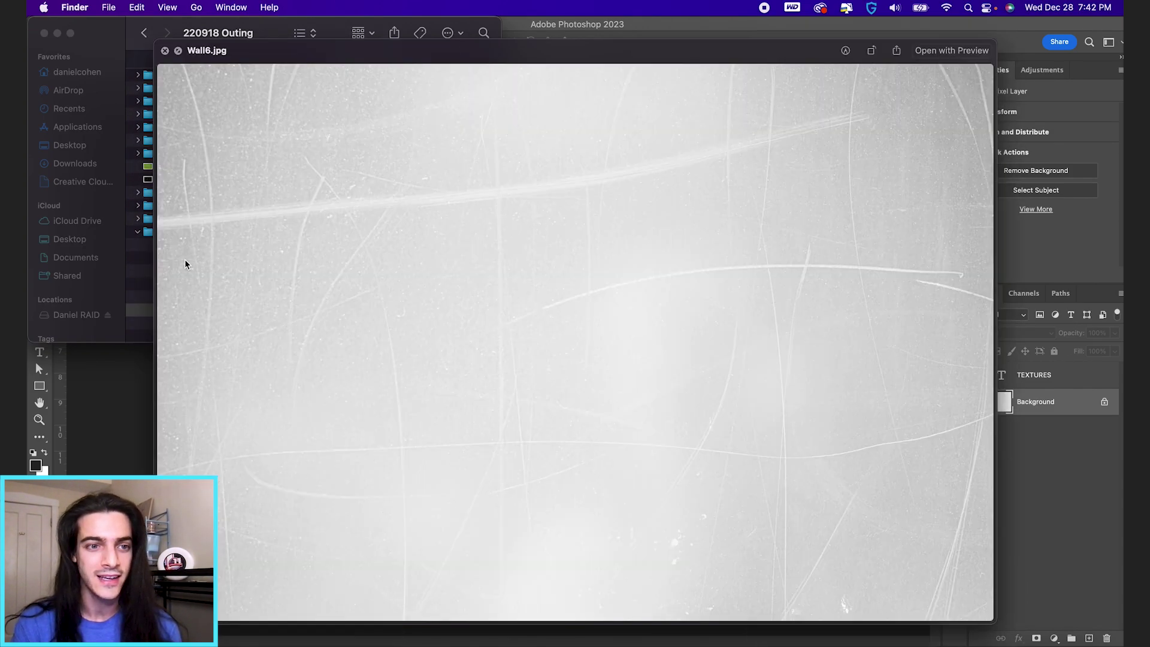
key(space)
Step: Place Wall5.jpg into the document and scale it up to cover the whole canvas
drag(181, 313, 580, 460)
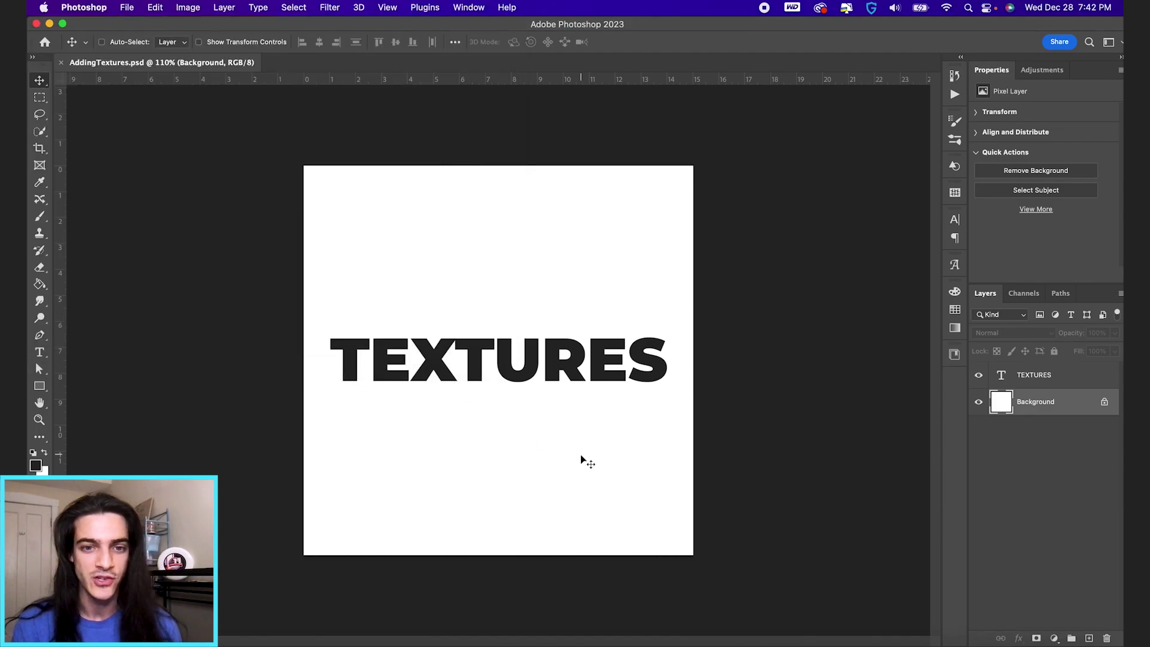
drag(609, 288, 791, 165)
key(Return)
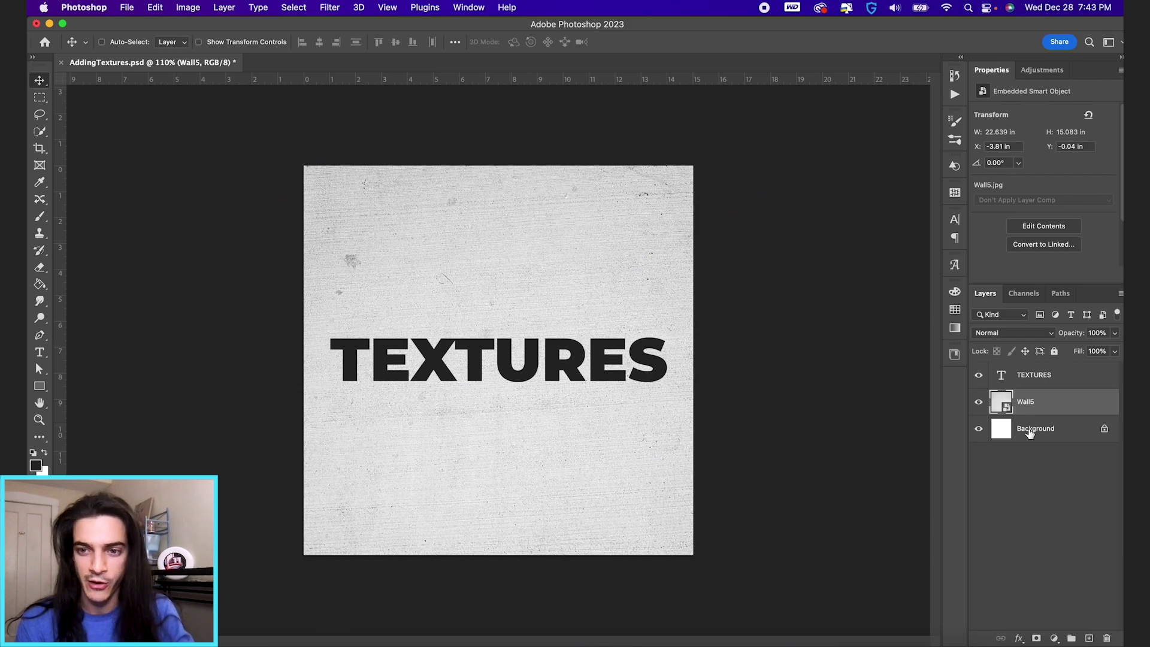
click(1029, 432)
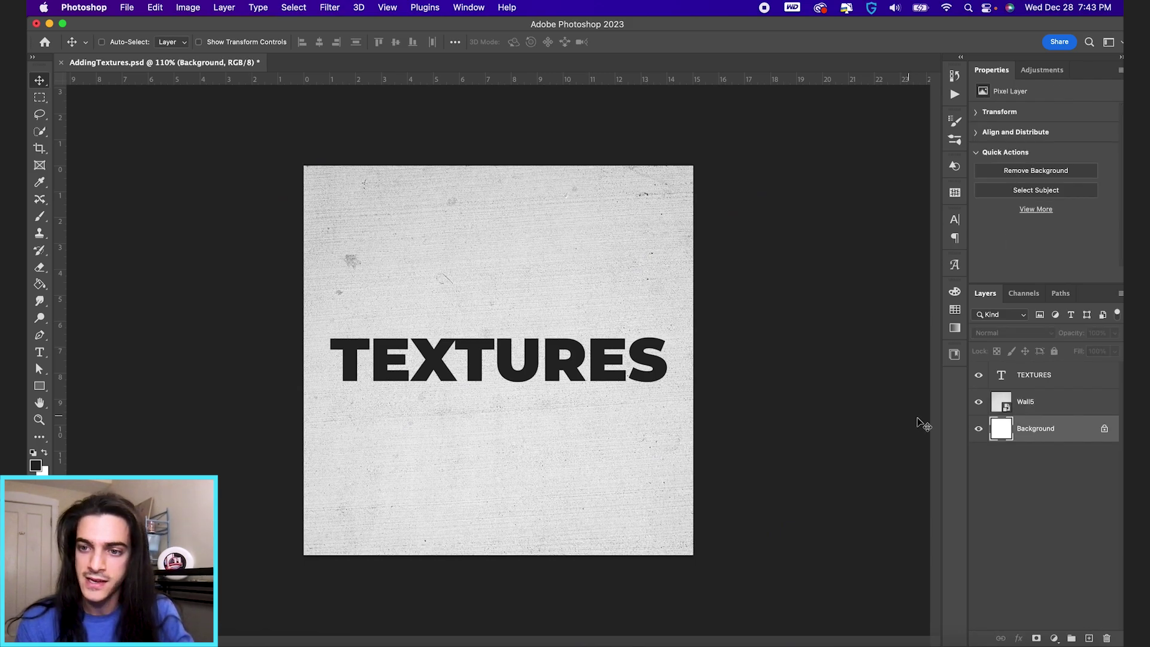
Step: Add a new layer above Background and fill it with green from Swatches using the Paint Bucket
click(1089, 638)
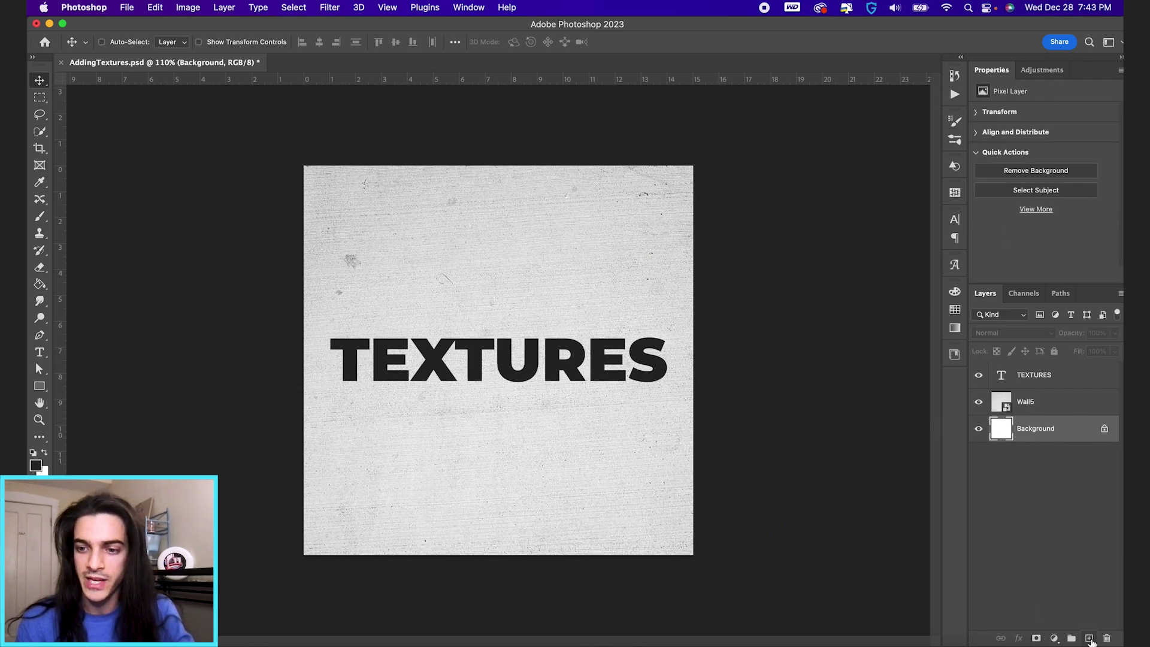
click(954, 310)
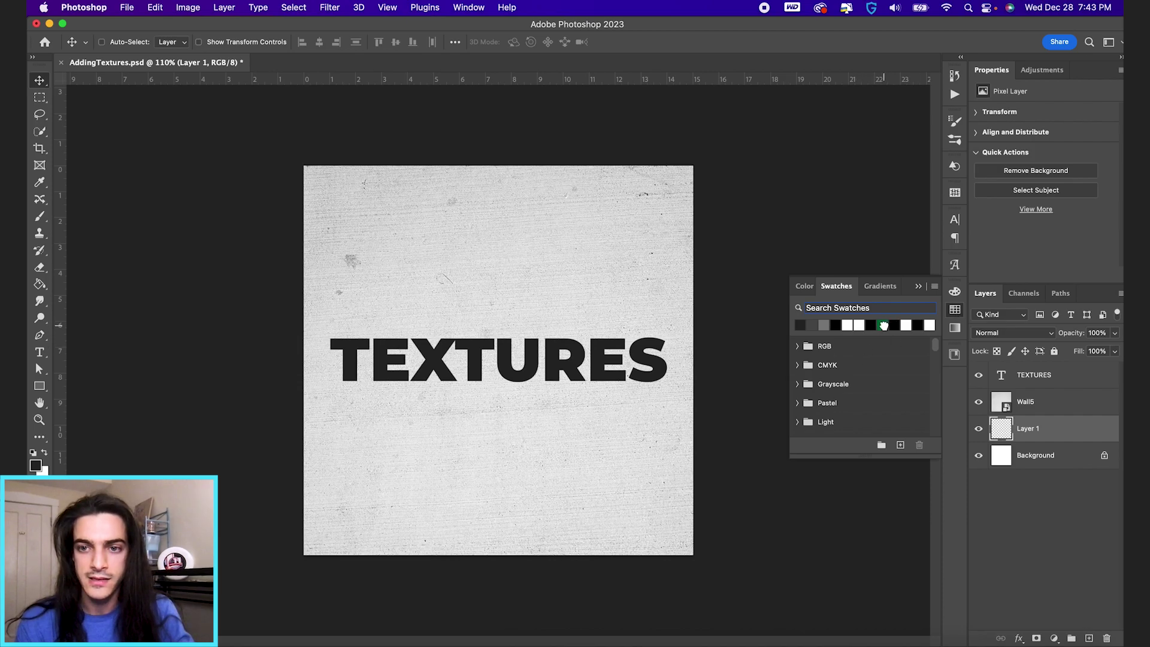
click(884, 326)
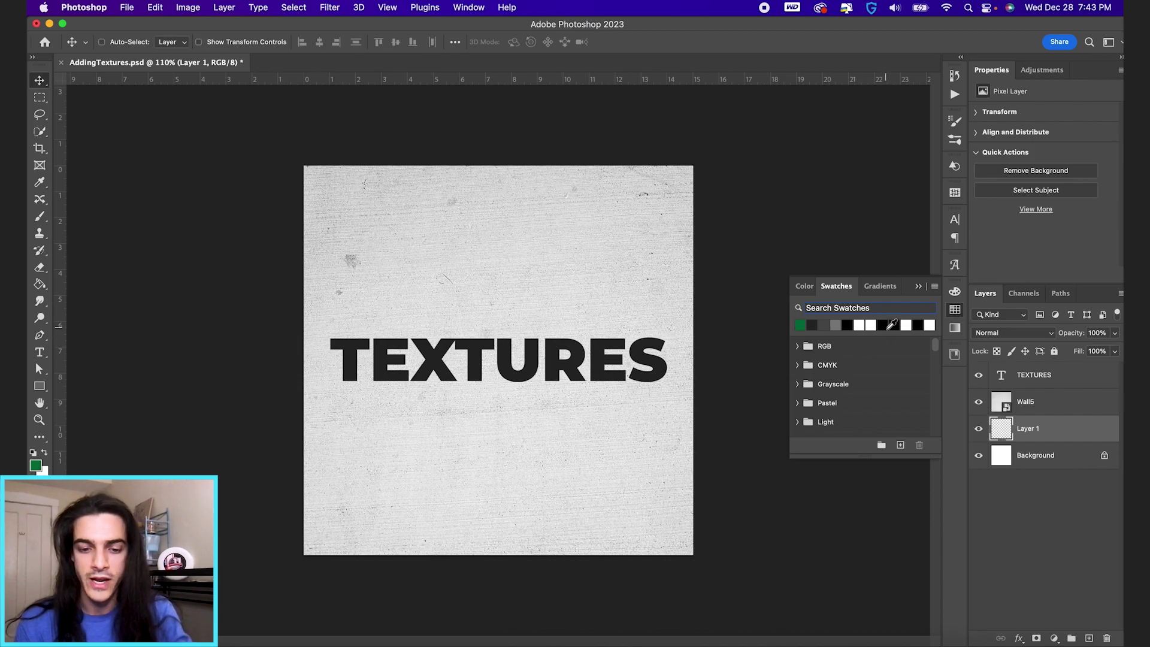
click(40, 285)
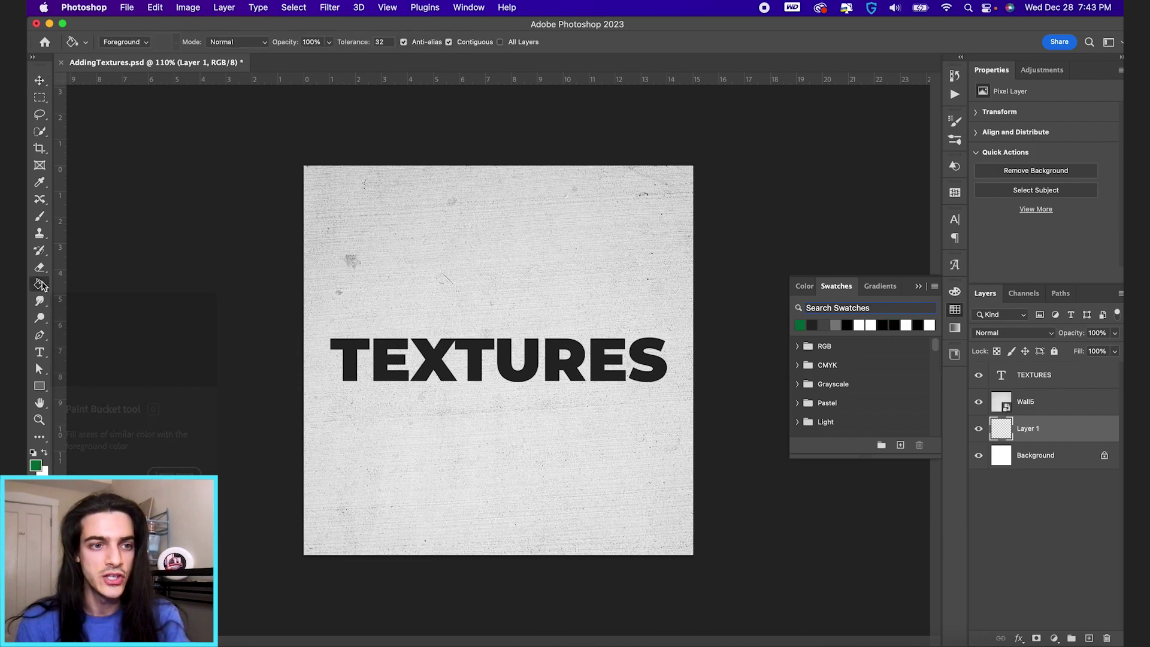
click(542, 416)
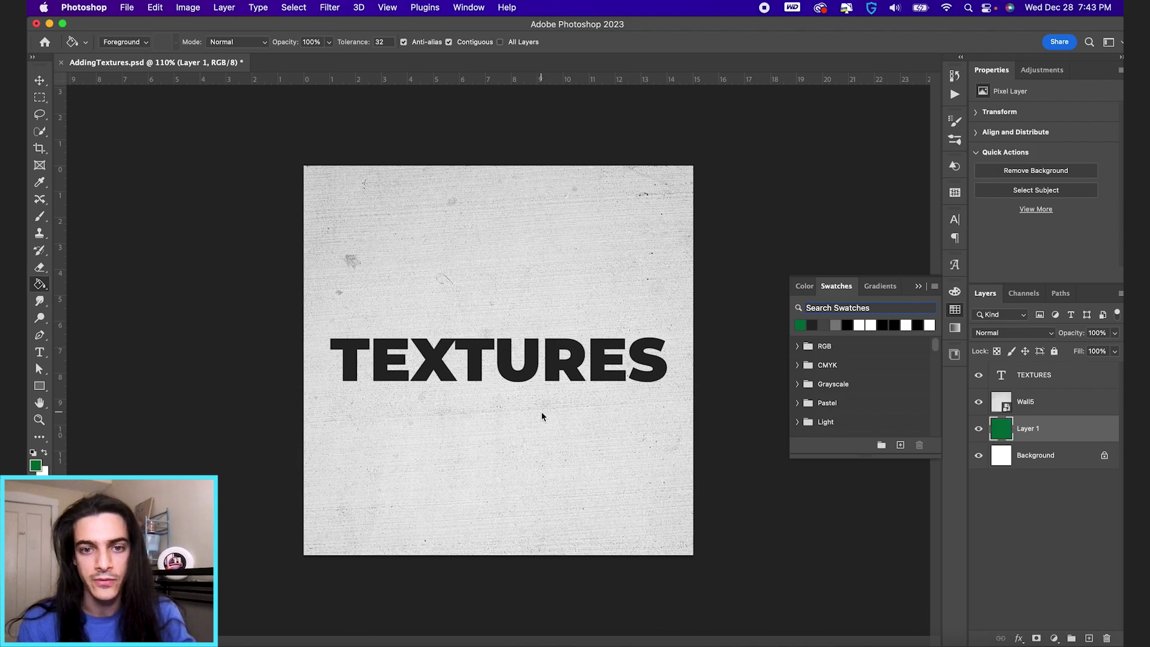
click(1003, 403)
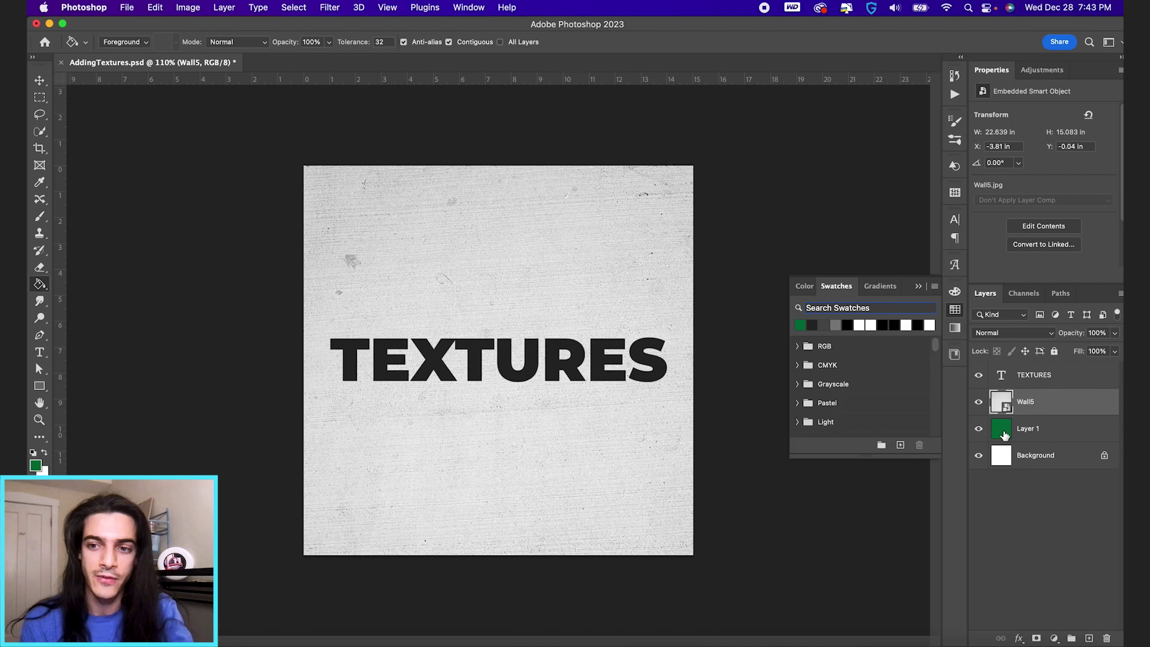
Step: Set the Wall5 layer to Multiply, try Divide, then return it to Multiply
click(1001, 336)
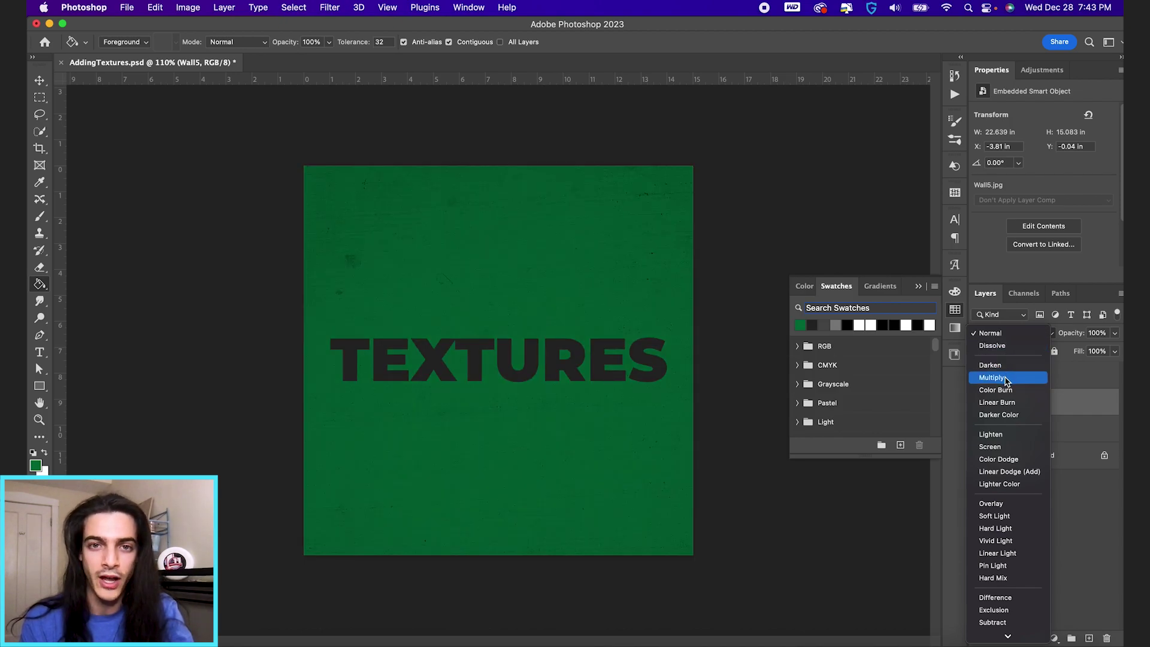
click(1005, 381)
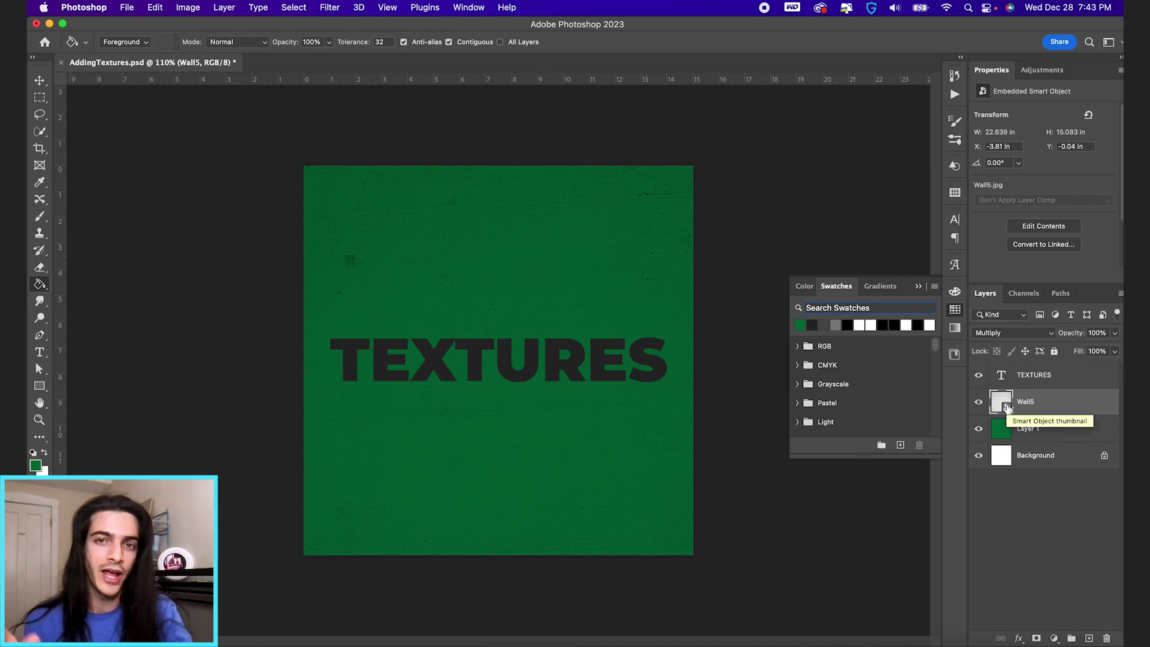
click(1010, 335)
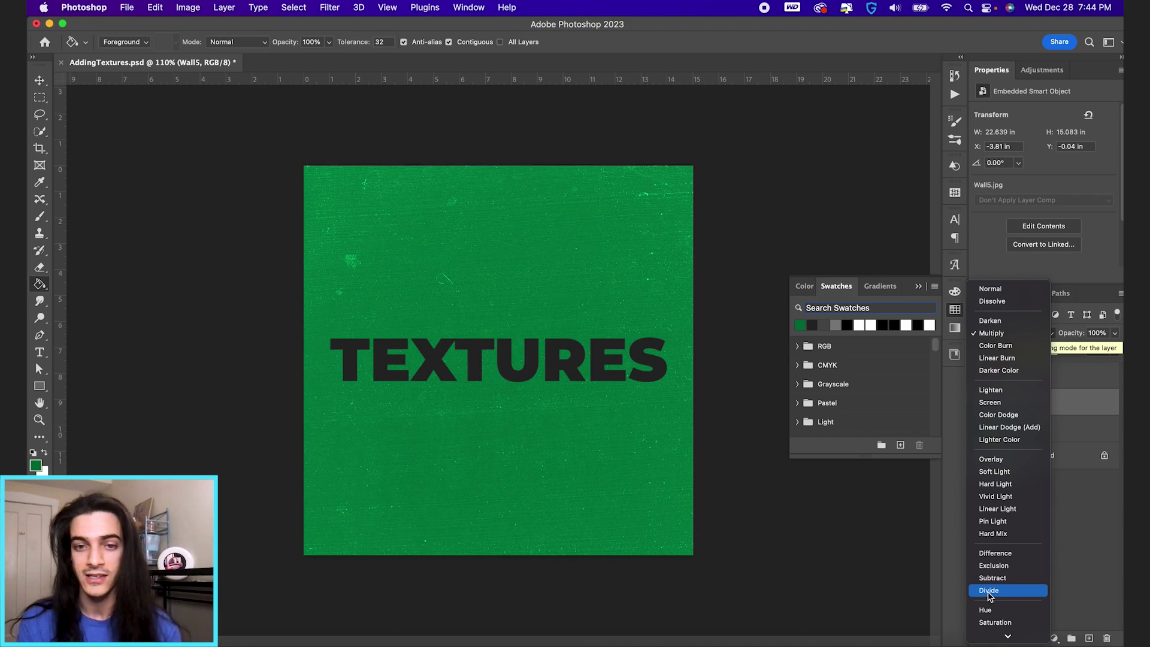
click(988, 592)
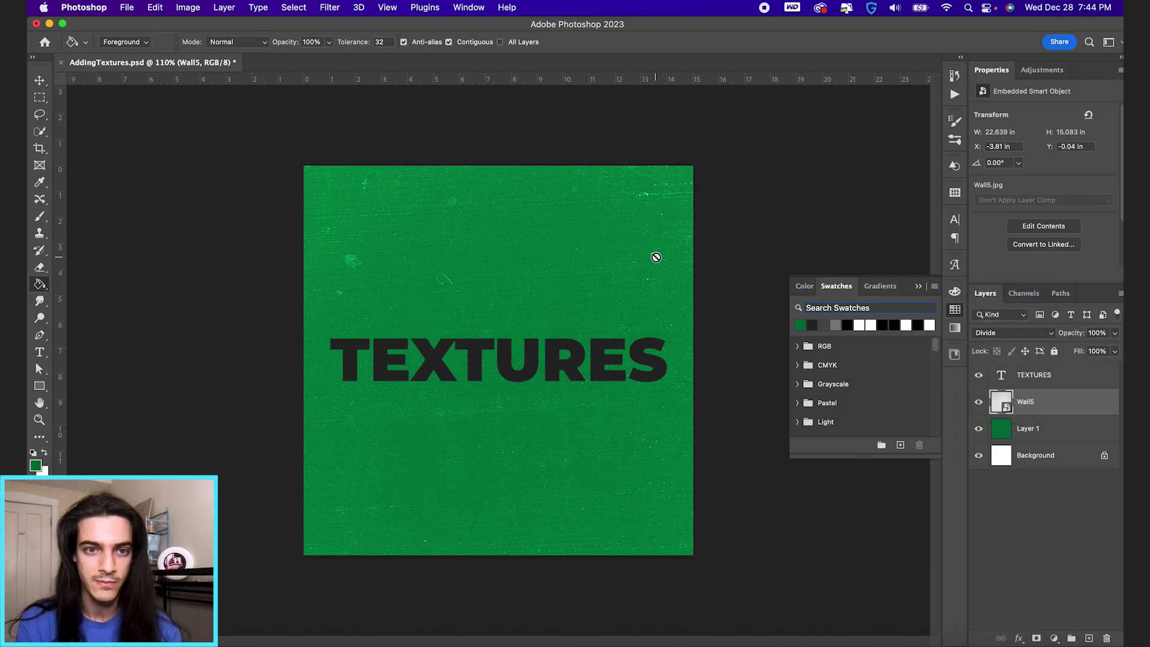
click(1028, 334)
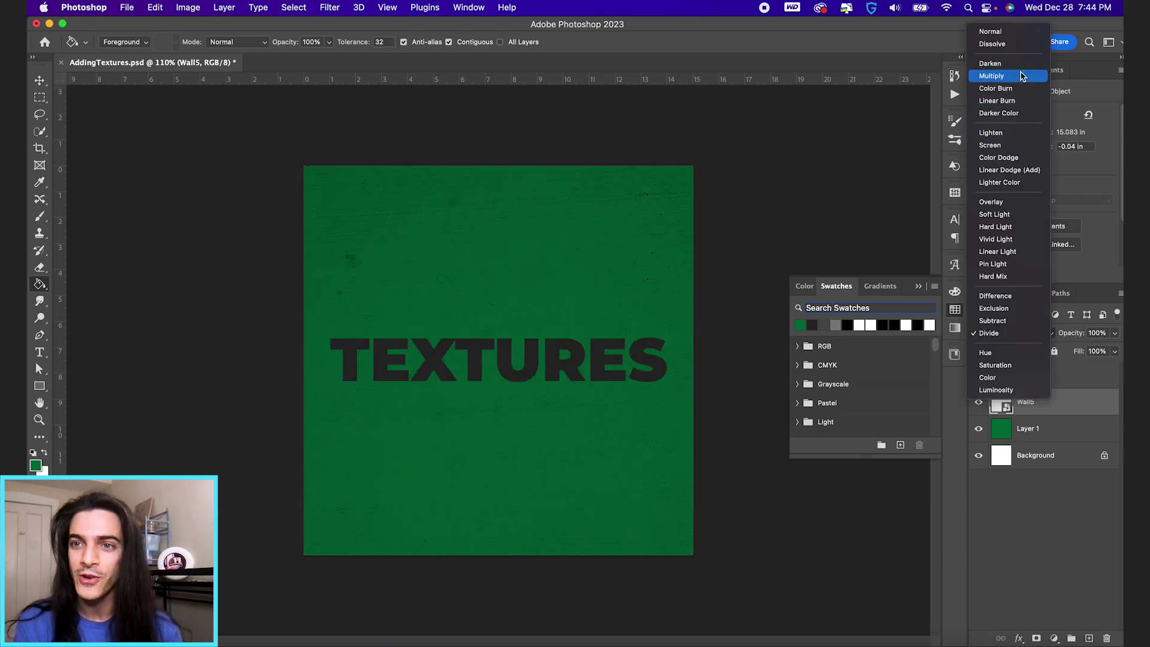
click(1022, 77)
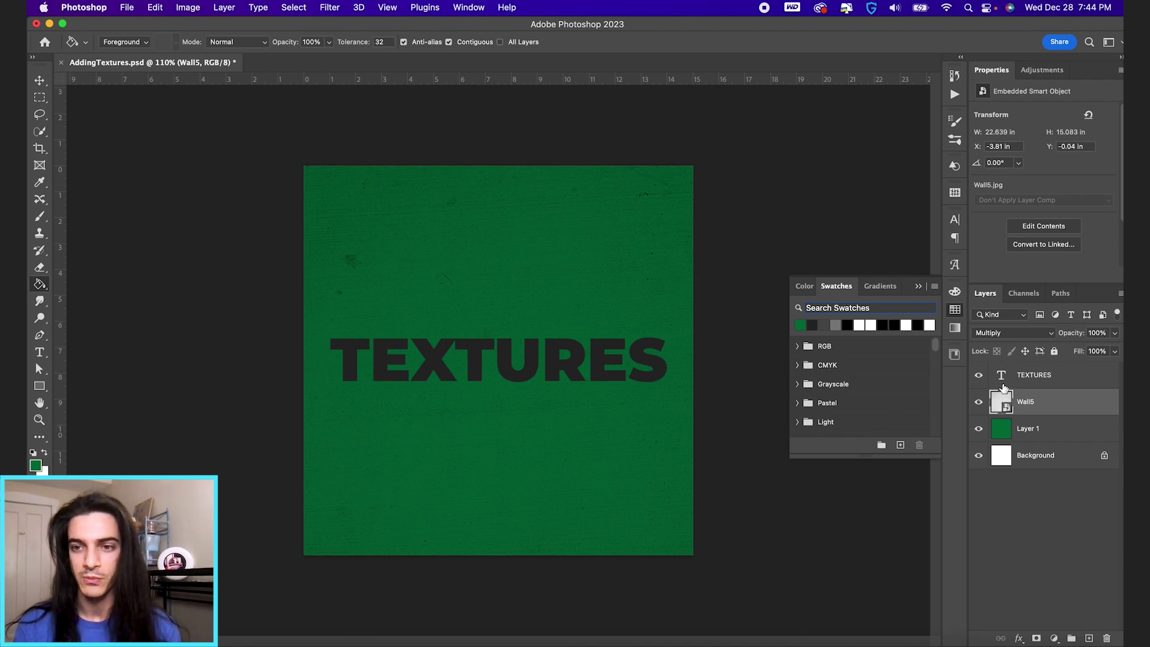
Step: Move the Wall5 layer above the TEXTURES text layer in the Layers panel
drag(1003, 404, 1009, 374)
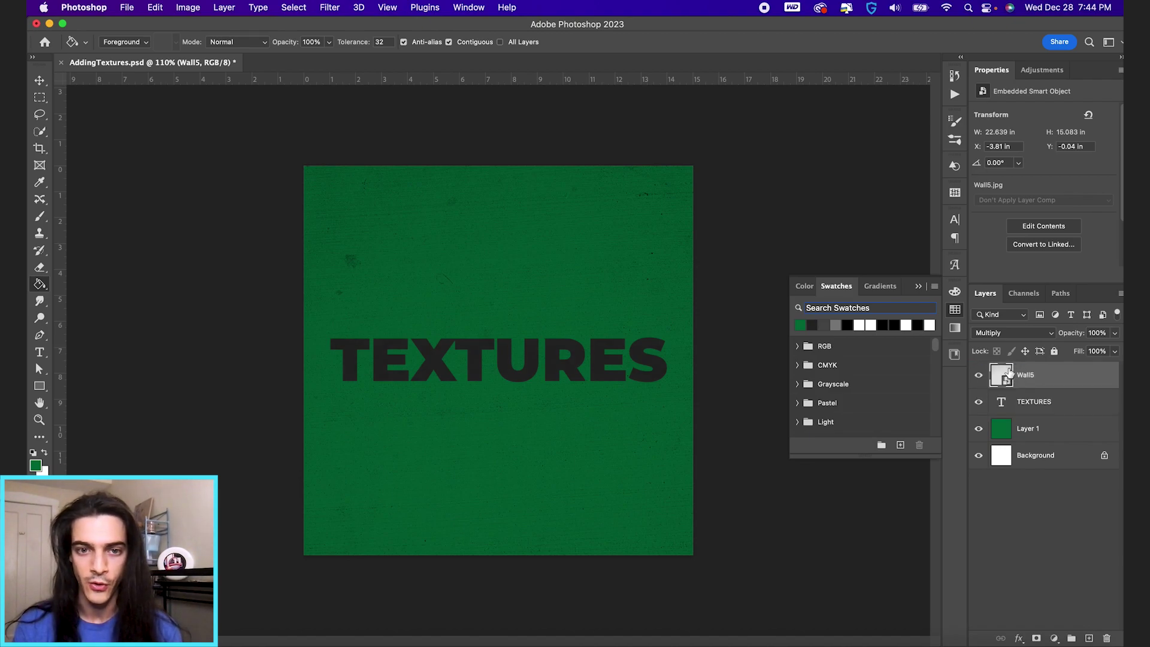
scroll(490, 401, up, 5)
key(v)
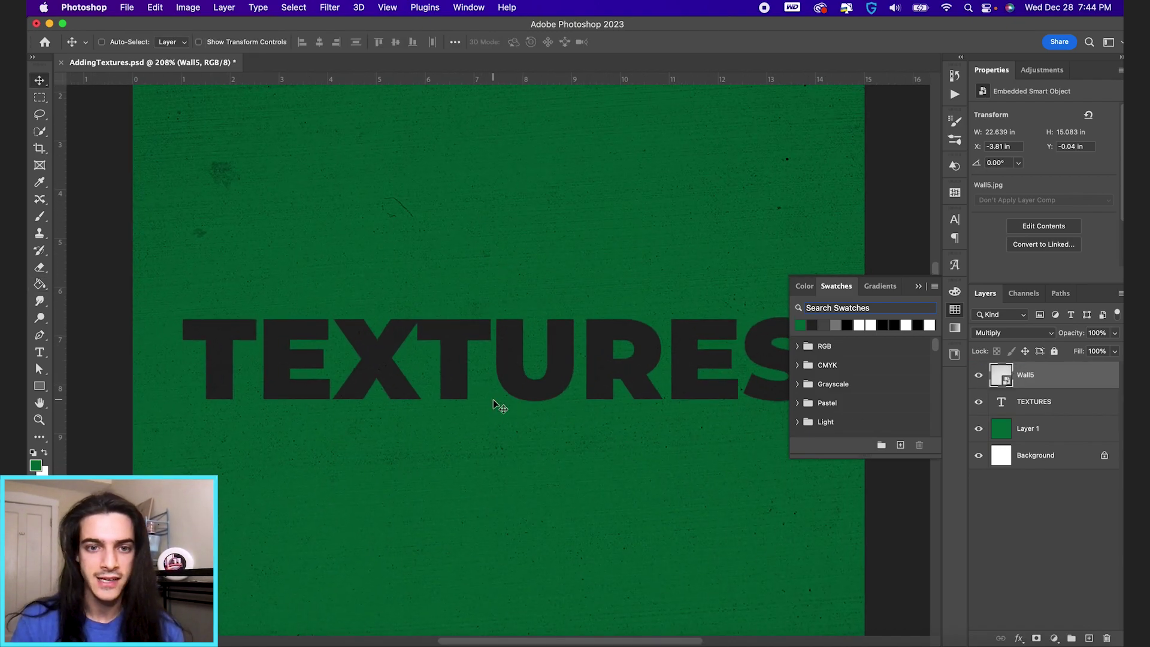
scroll(493, 403, up, 2)
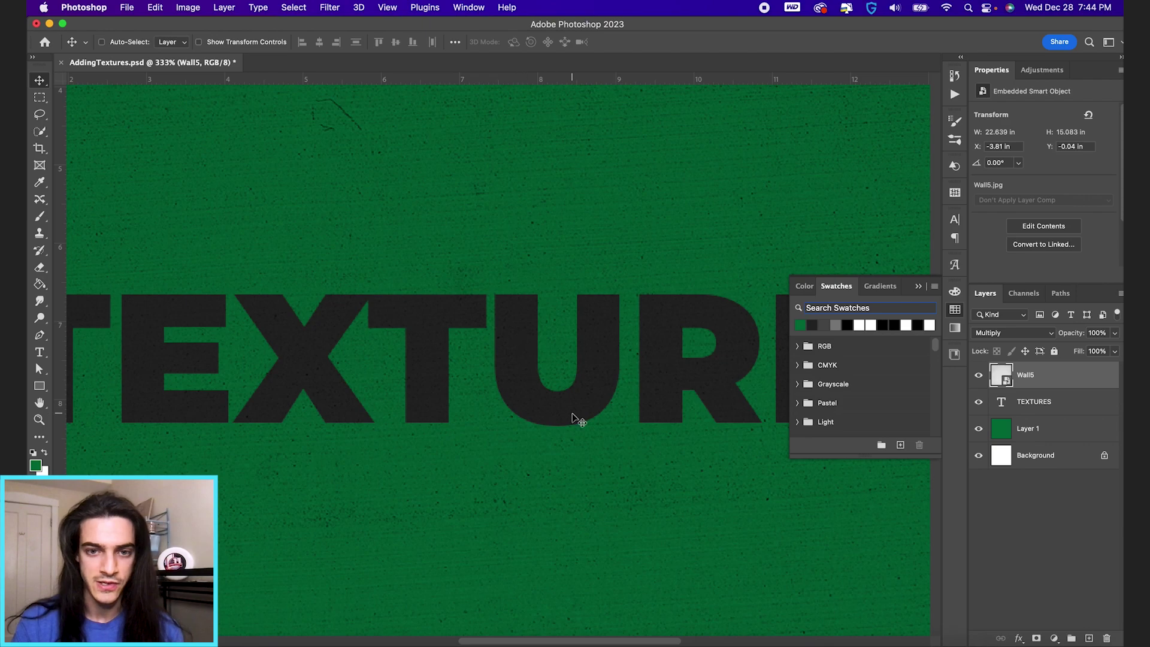
scroll(564, 410, down, 1)
scroll(455, 391, down, 3)
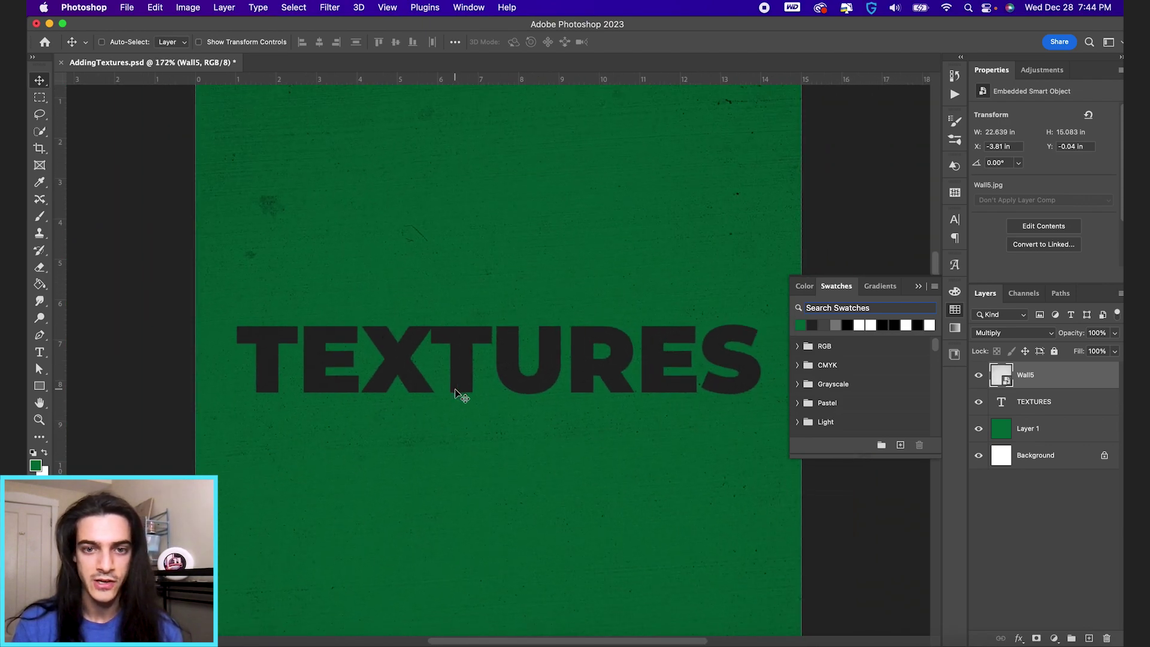
Step: Preview Brick1.jpg from the Brick folder and drag it onto the Photoshop canvas
key(super+Tab)
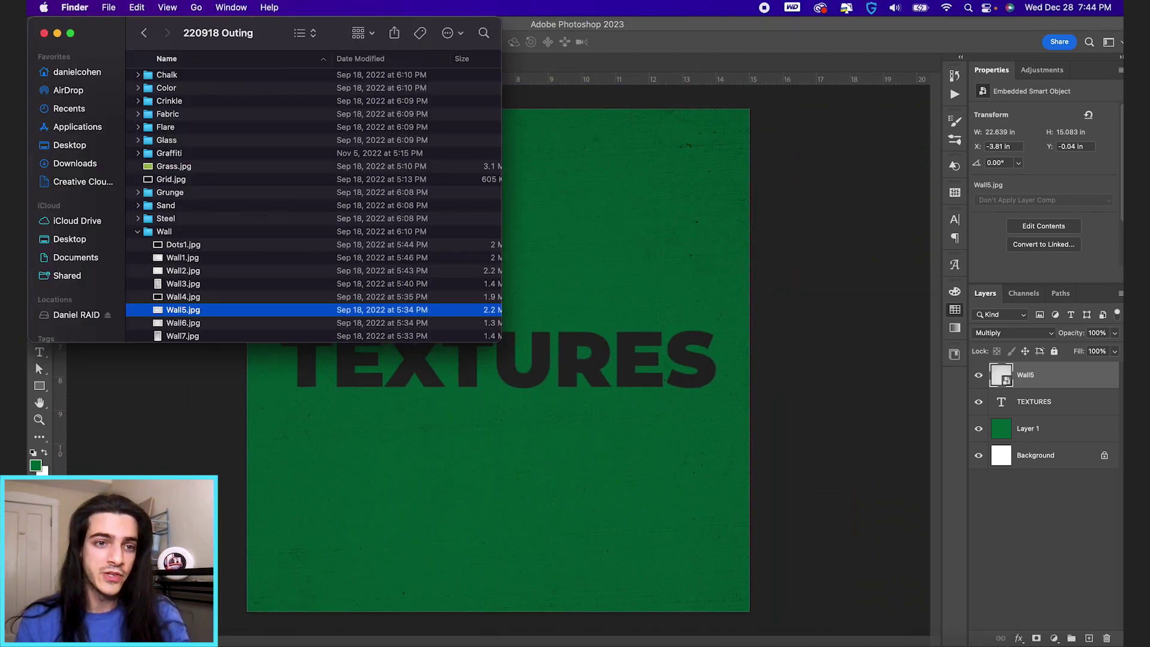
click(217, 234)
key(Left)
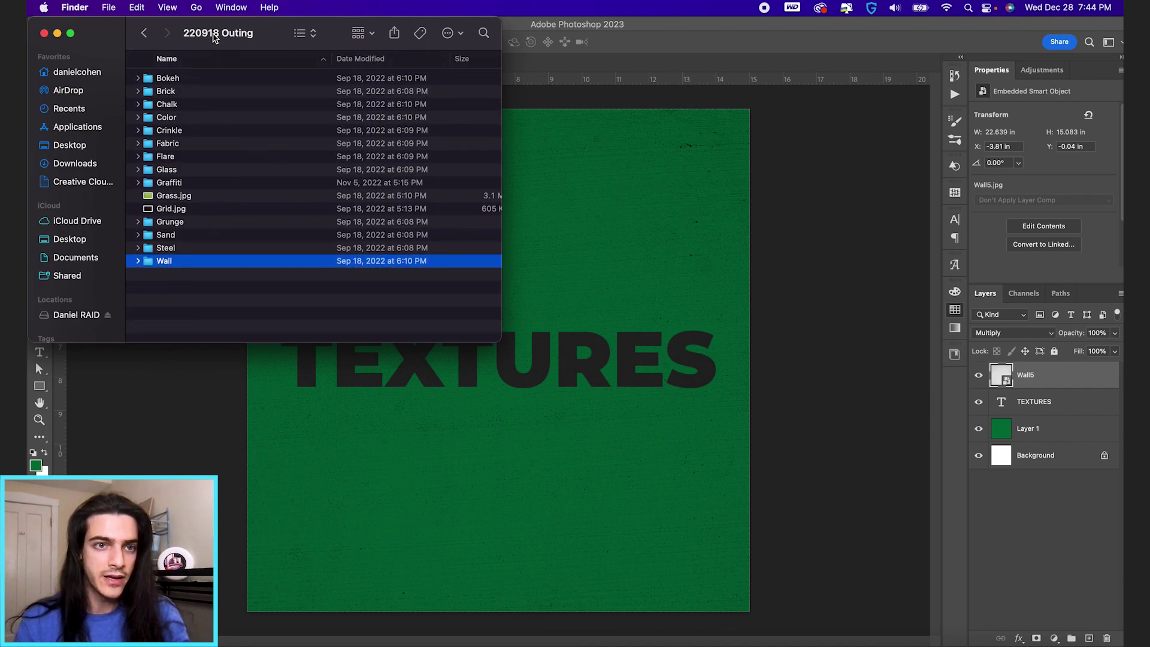
click(217, 91)
key(Right)
key(Down)
key(space)
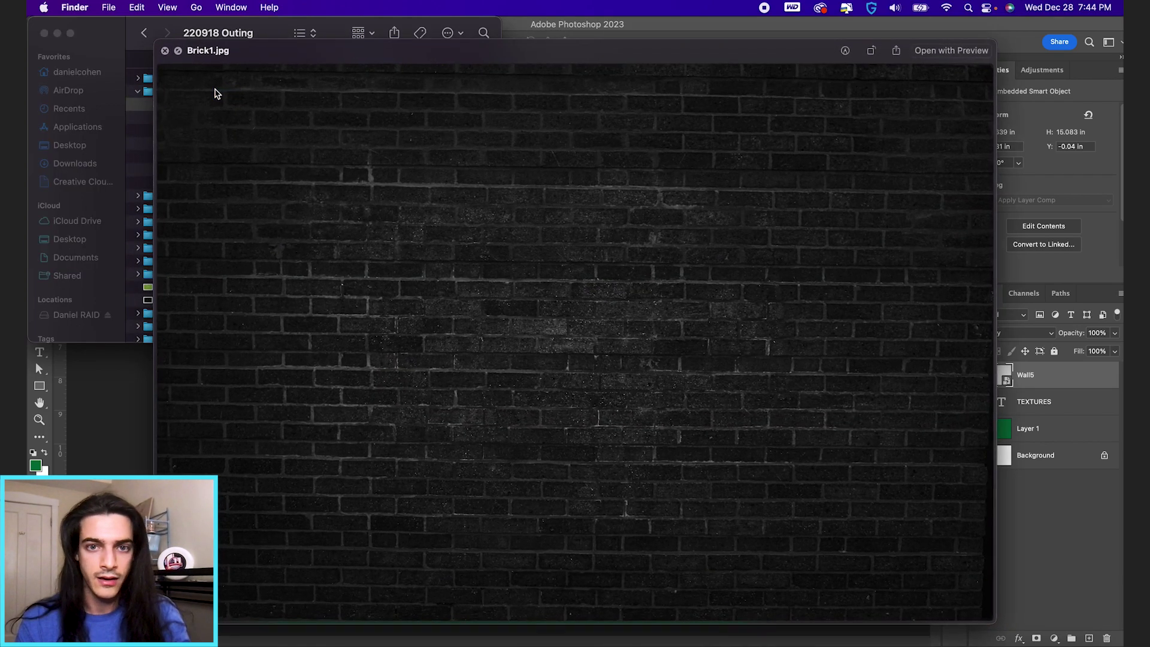
key(space)
drag(210, 107, 576, 408)
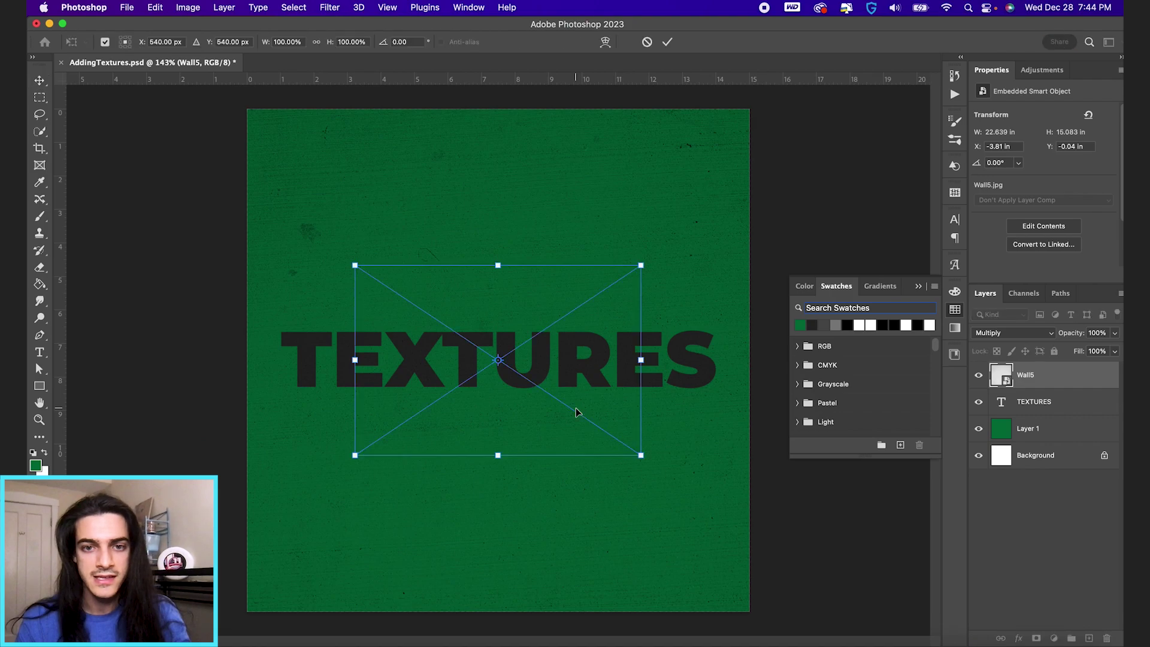
Step: Scale the placed Brick1 texture past the canvas edges and commit the transform
drag(641, 266, 896, 137)
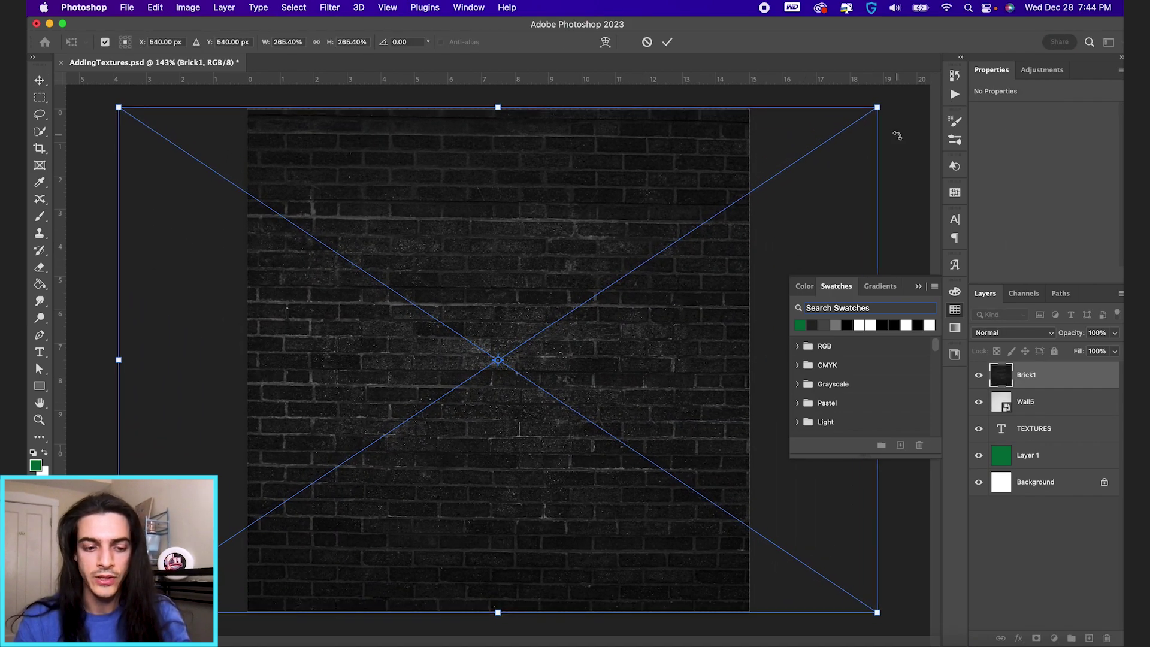
key(Return)
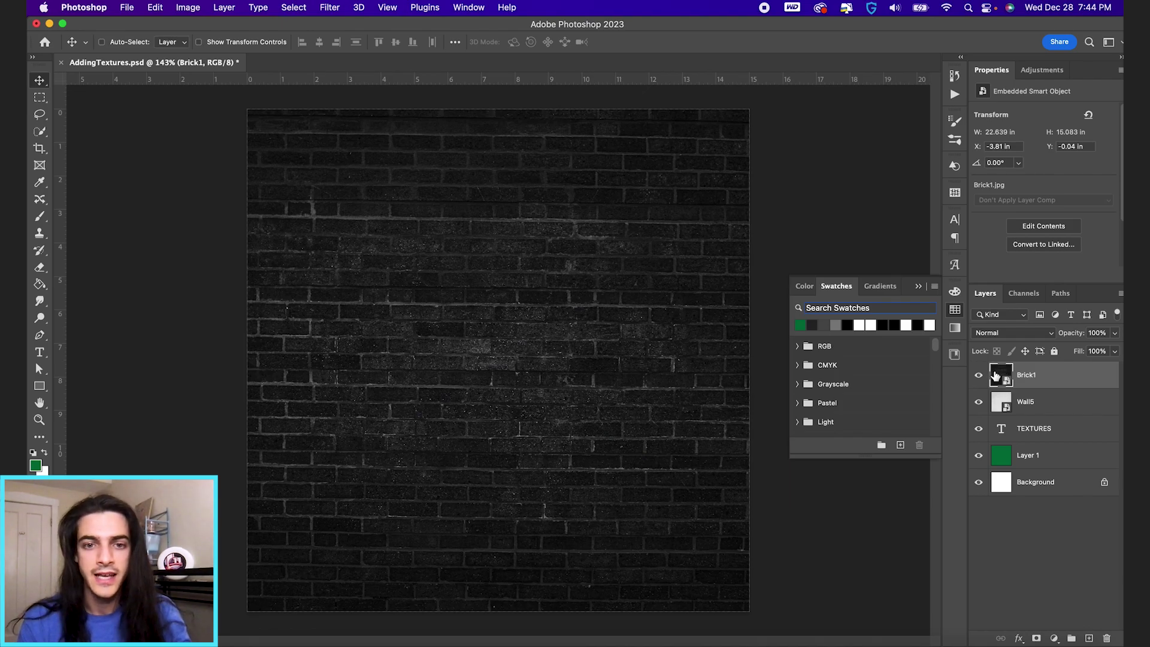
Step: Set the Brick1 layer to Screen blend mode and lower its opacity
click(1016, 337)
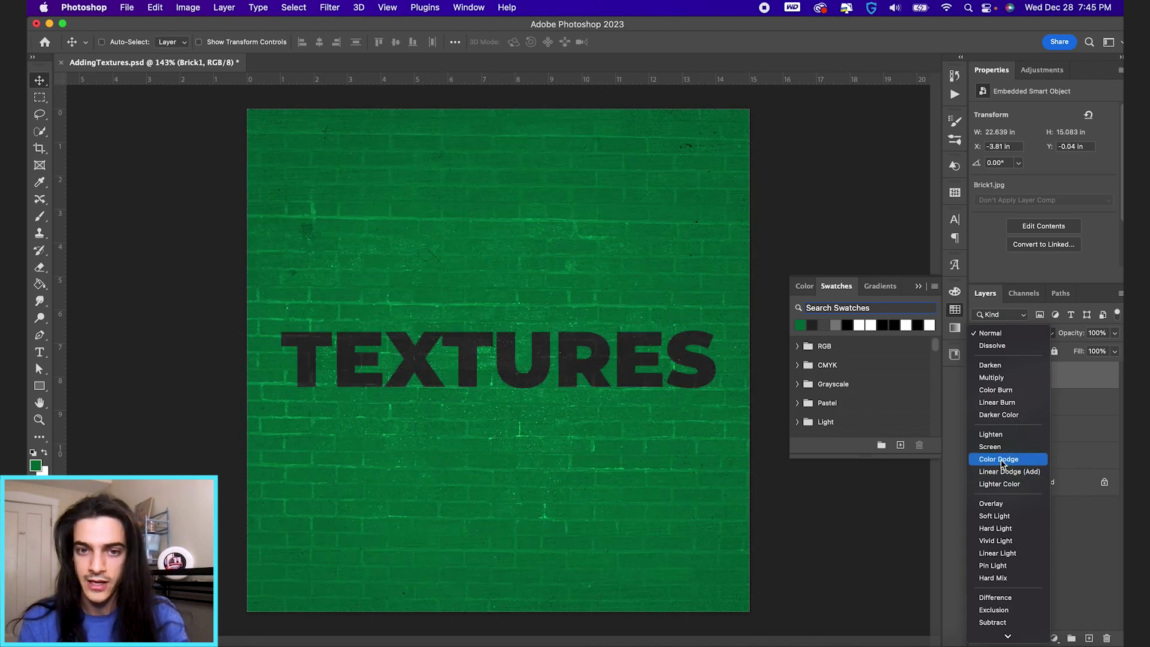
click(999, 453)
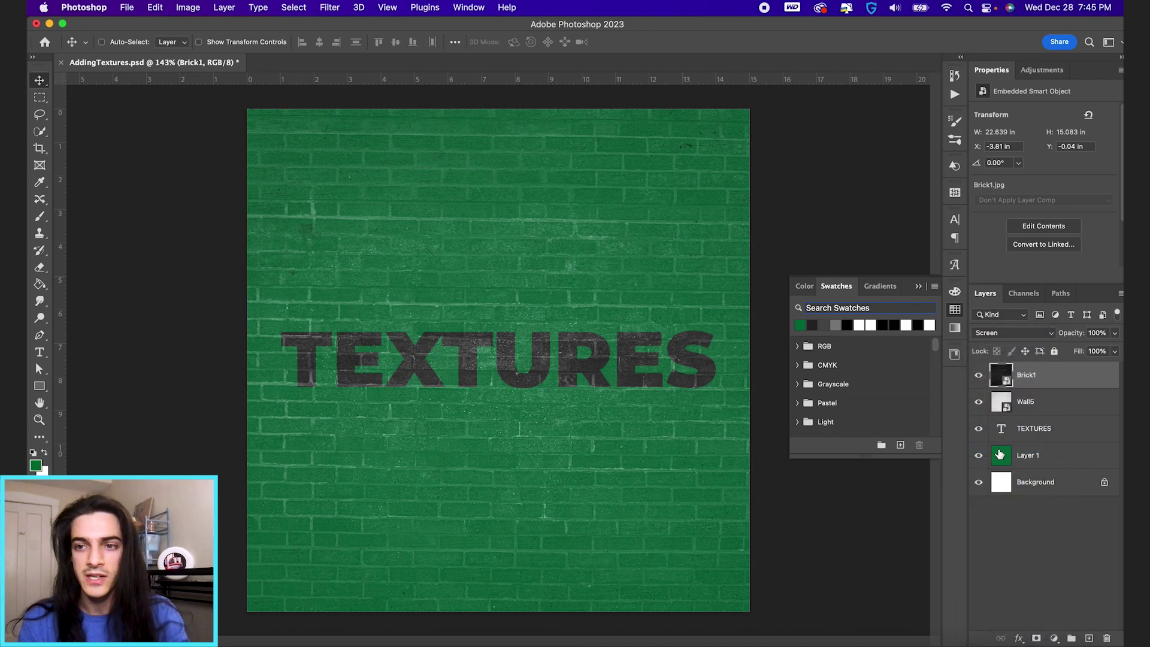
drag(1074, 335, 1047, 340)
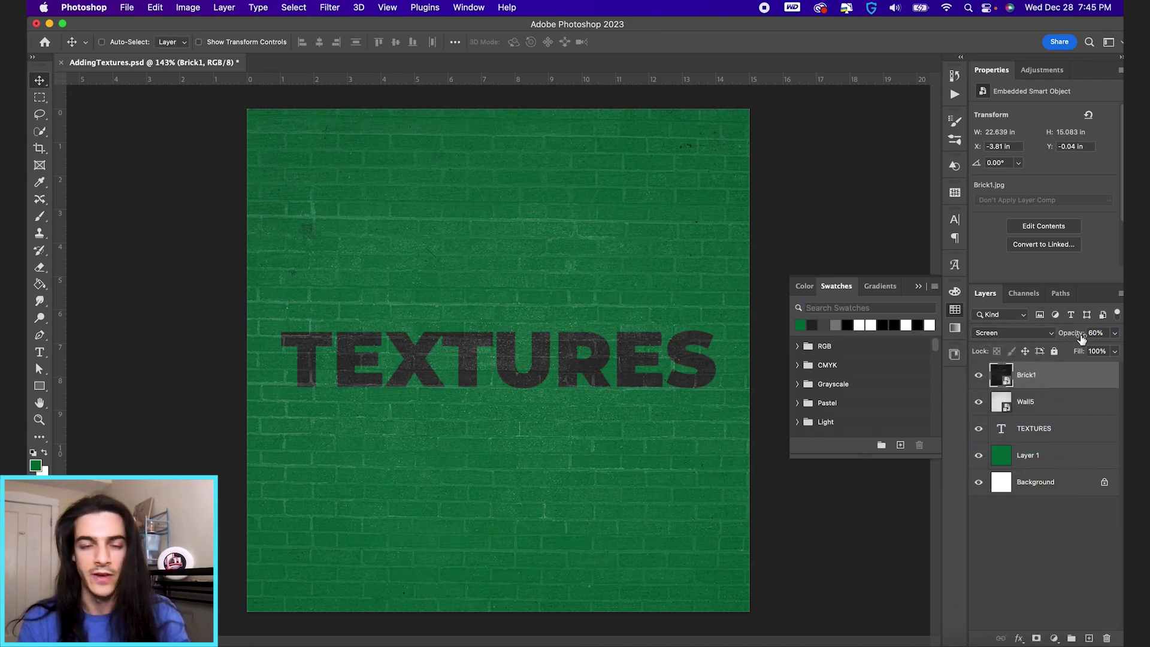
Step: Enter 100 and then 75 in the Opacity field, leaving Brick1 at 75%
click(1071, 337)
text(100)
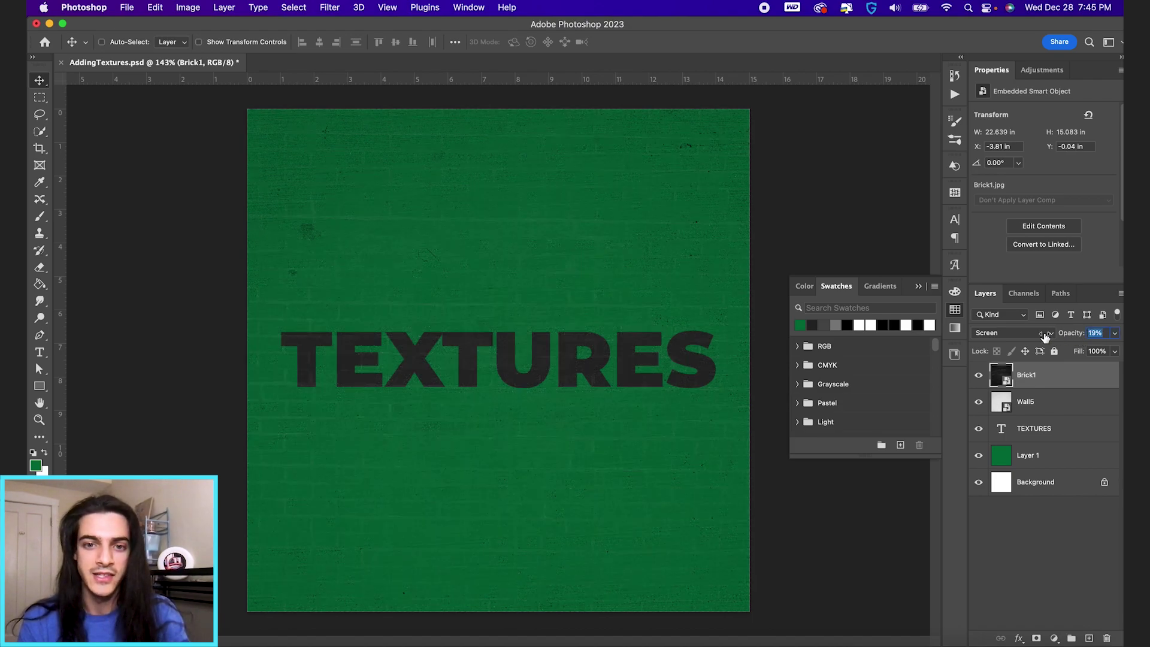
key(Return)
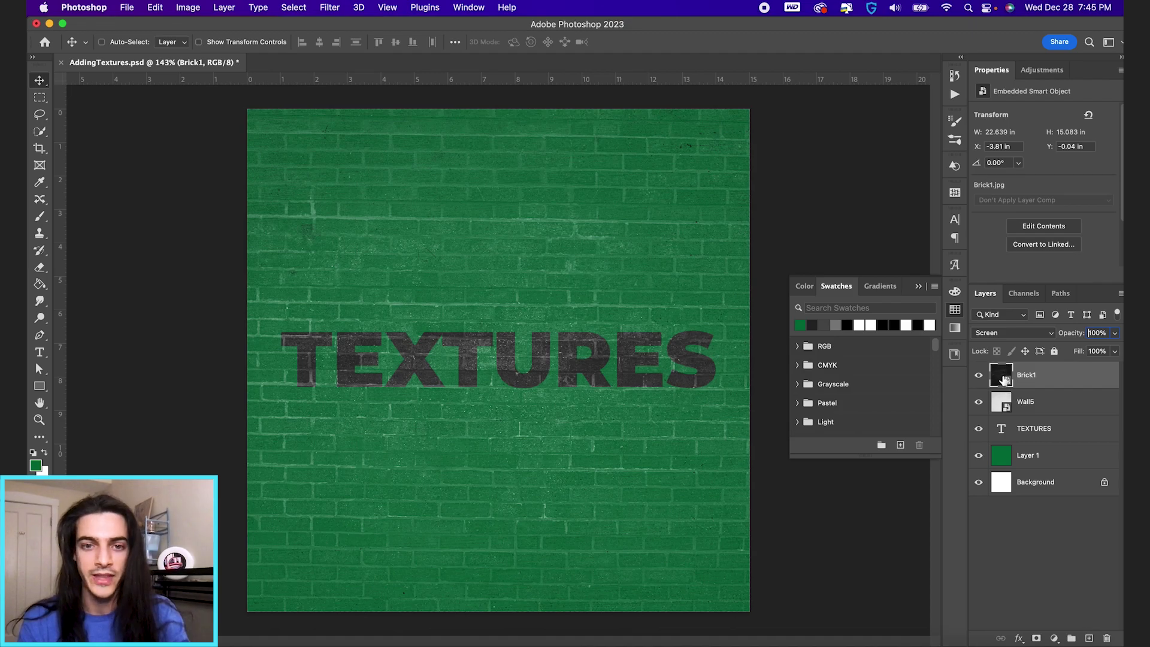
text(75)
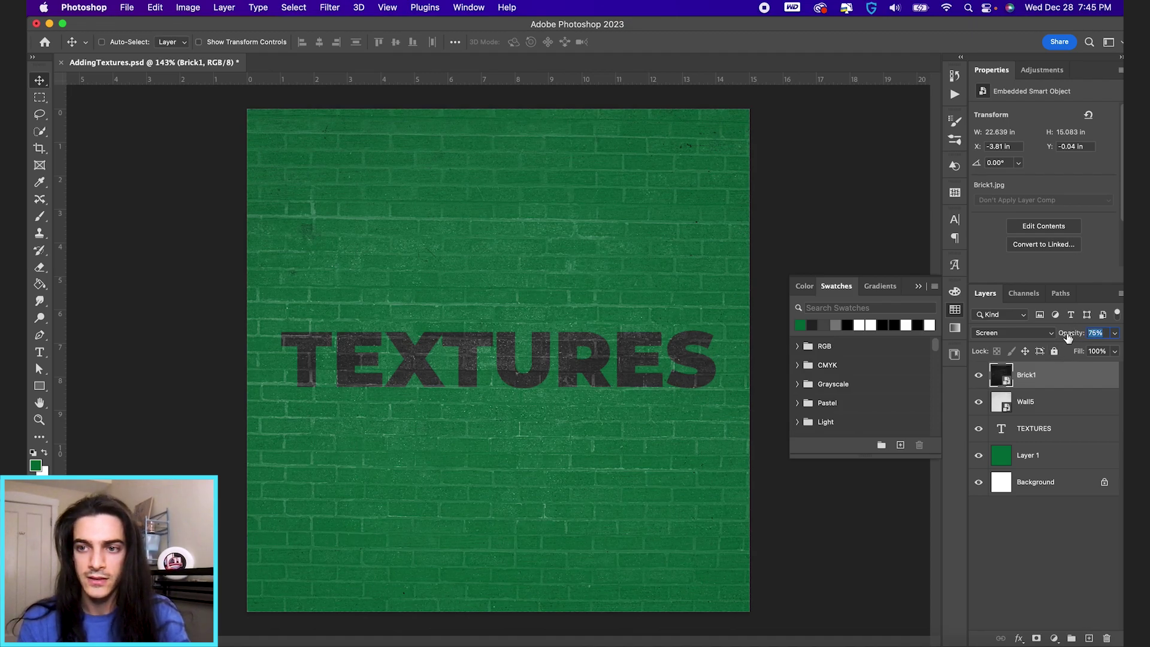
key(Return)
key(Left)
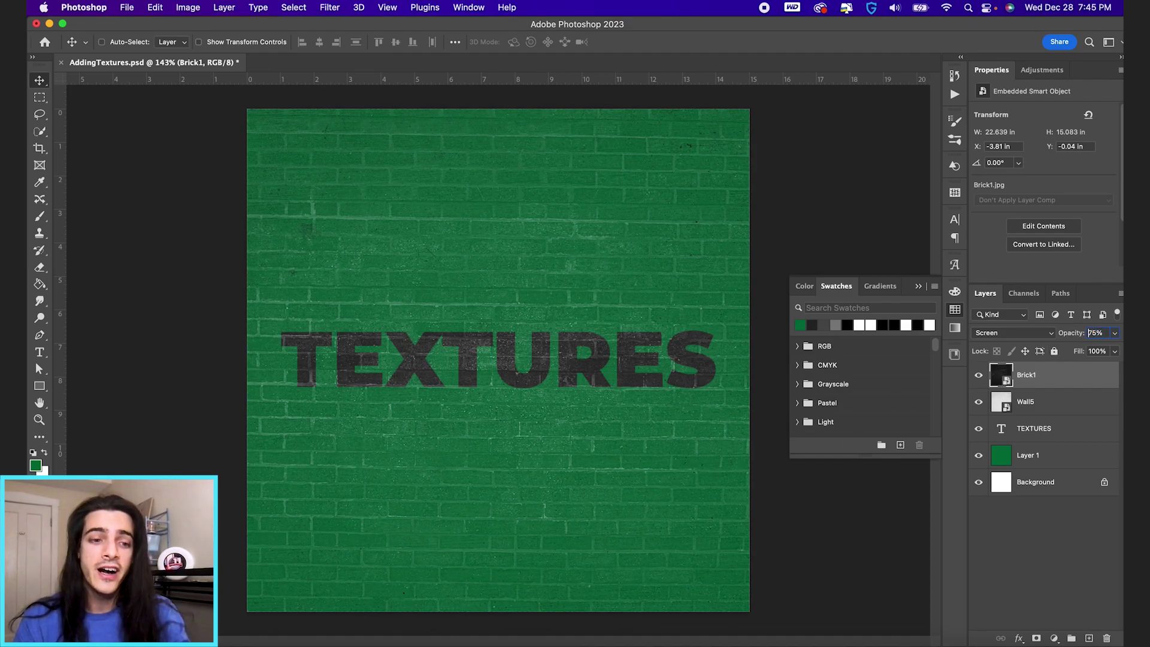
key(super+Tab)
Step: Preview Brick7.jpg, place it on the canvas and enlarge it past the canvas edges
click(221, 186)
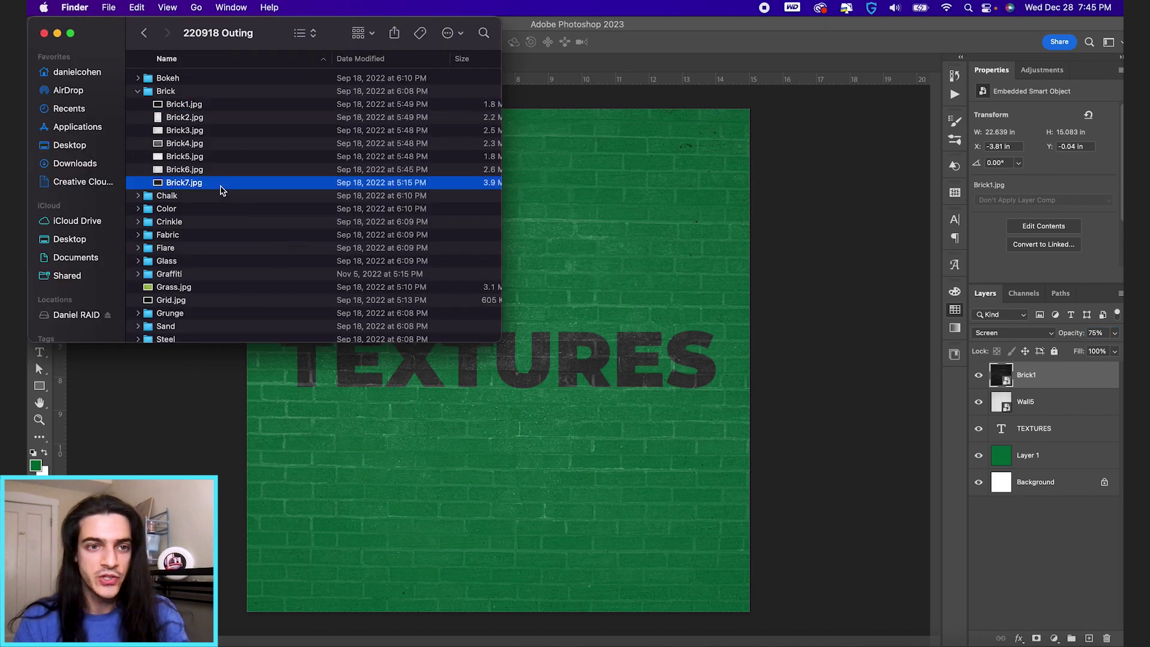
key(space)
key(space)
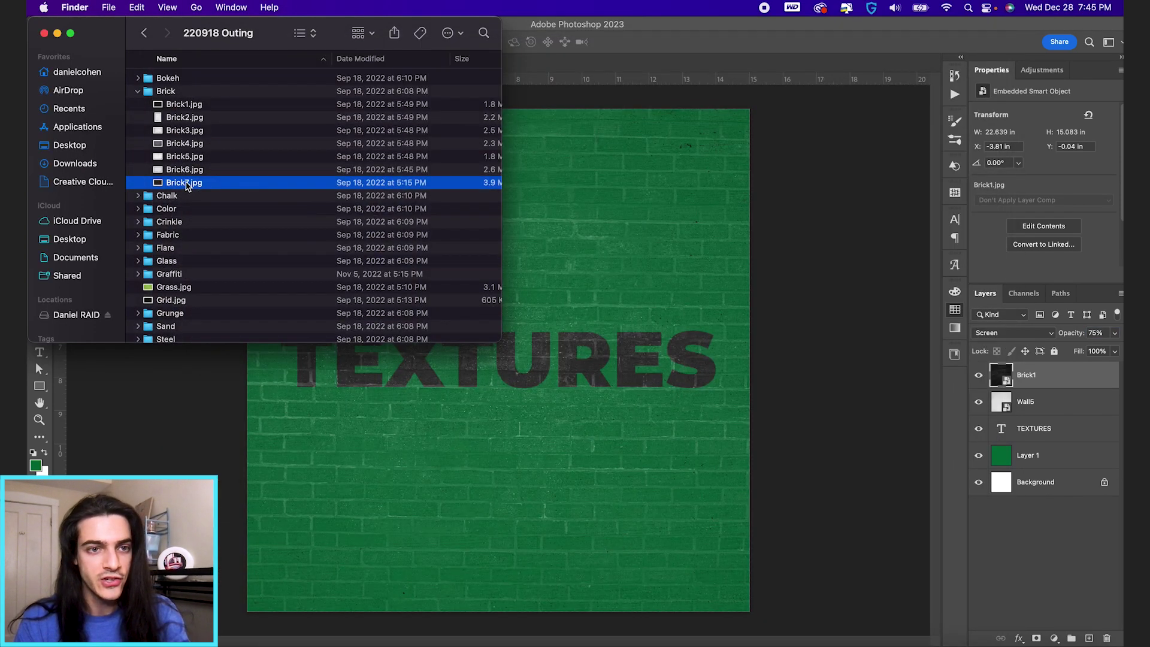
click(549, 455)
drag(549, 455, 551, 453)
drag(639, 264, 880, 109)
key(Return)
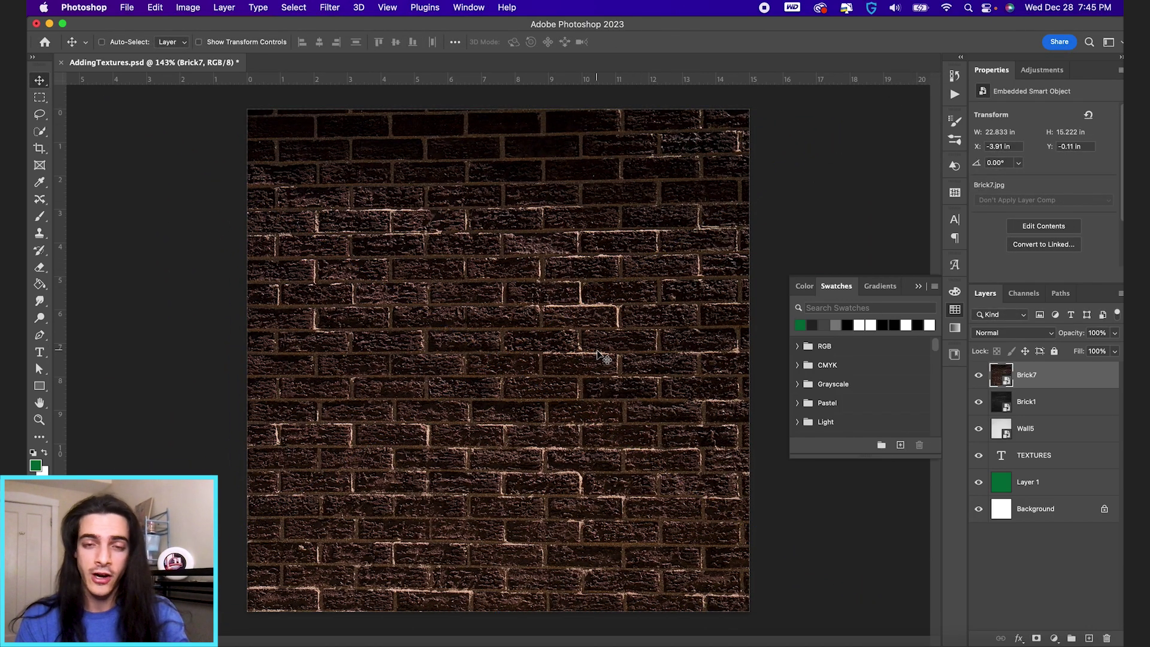
click(1018, 336)
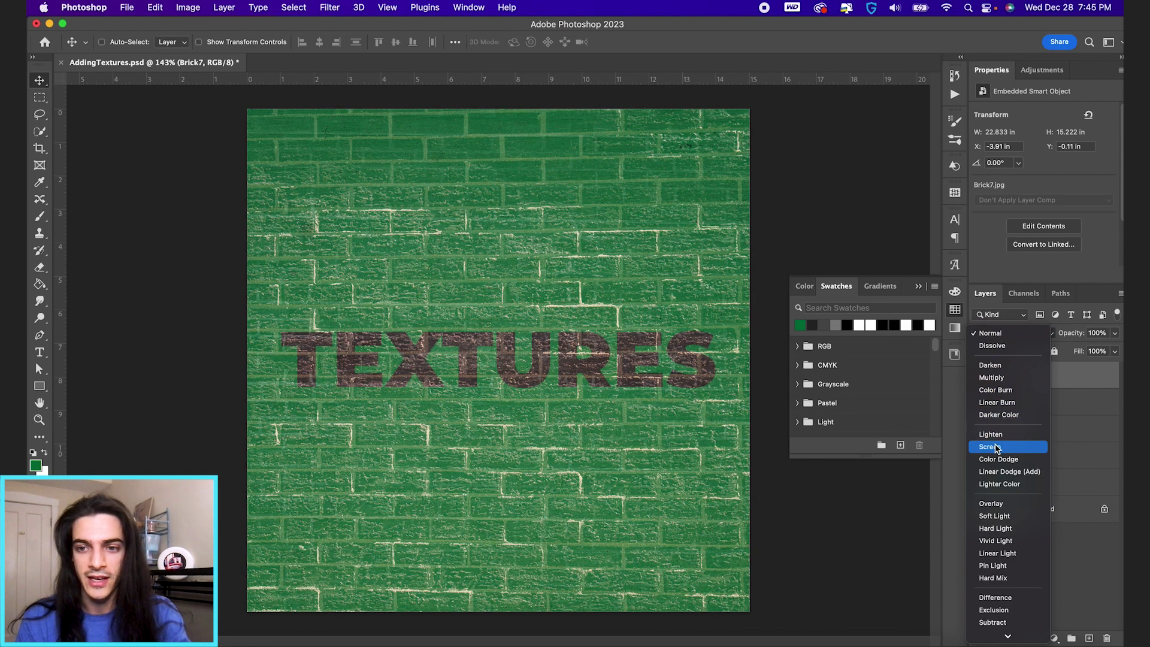
Step: Blend Brick7 in Screen mode, comparing the result by zooming and toggling its visibility
click(996, 447)
key(super+equal)
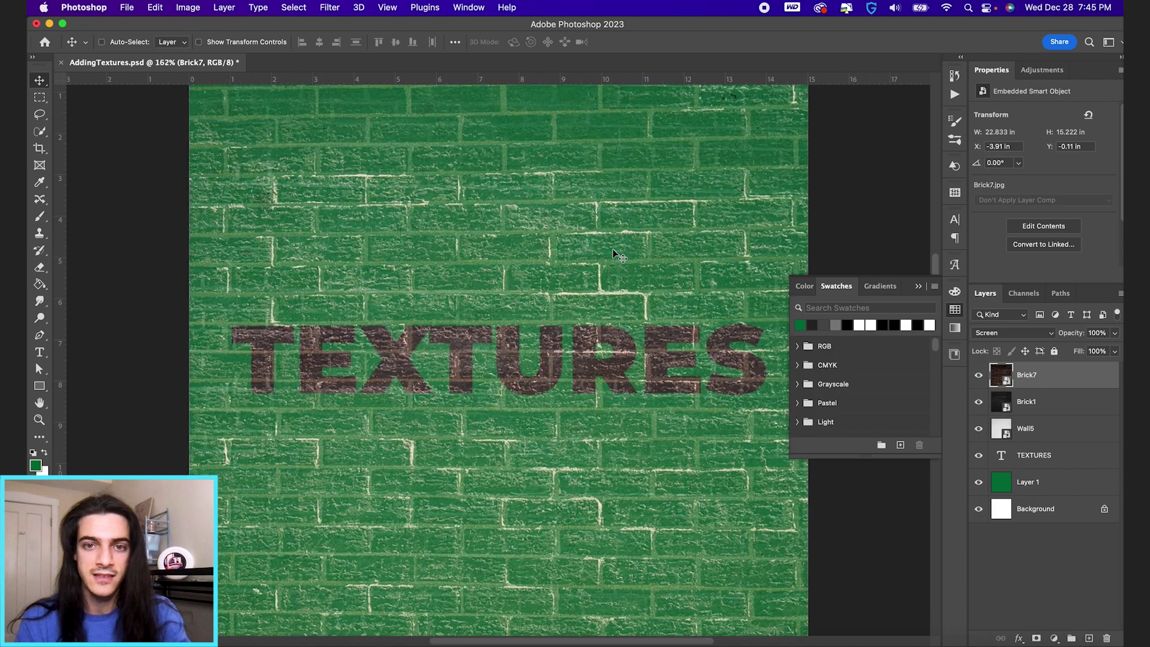
key(super+minus)
click(979, 374)
click(978, 374)
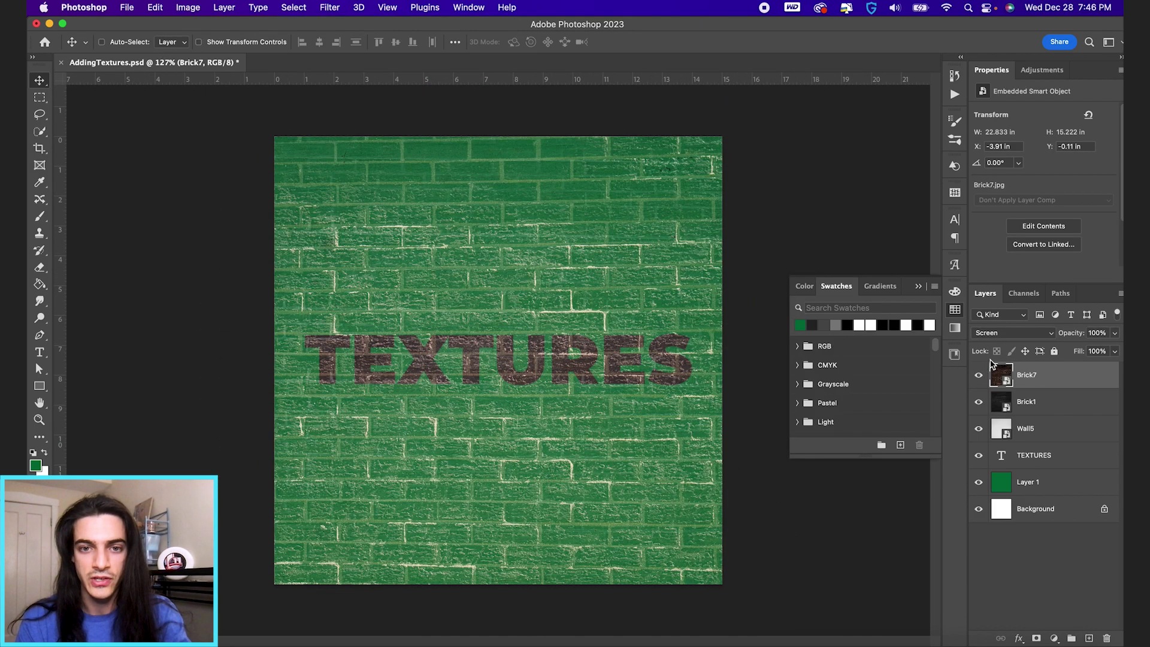
click(1033, 333)
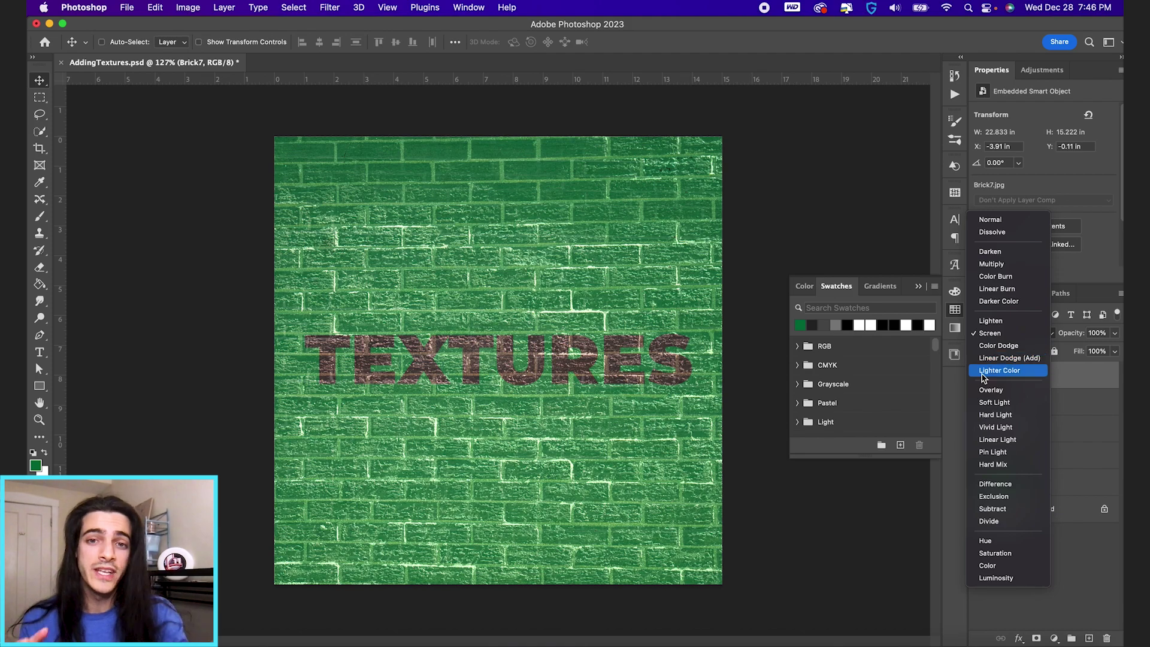
key(Escape)
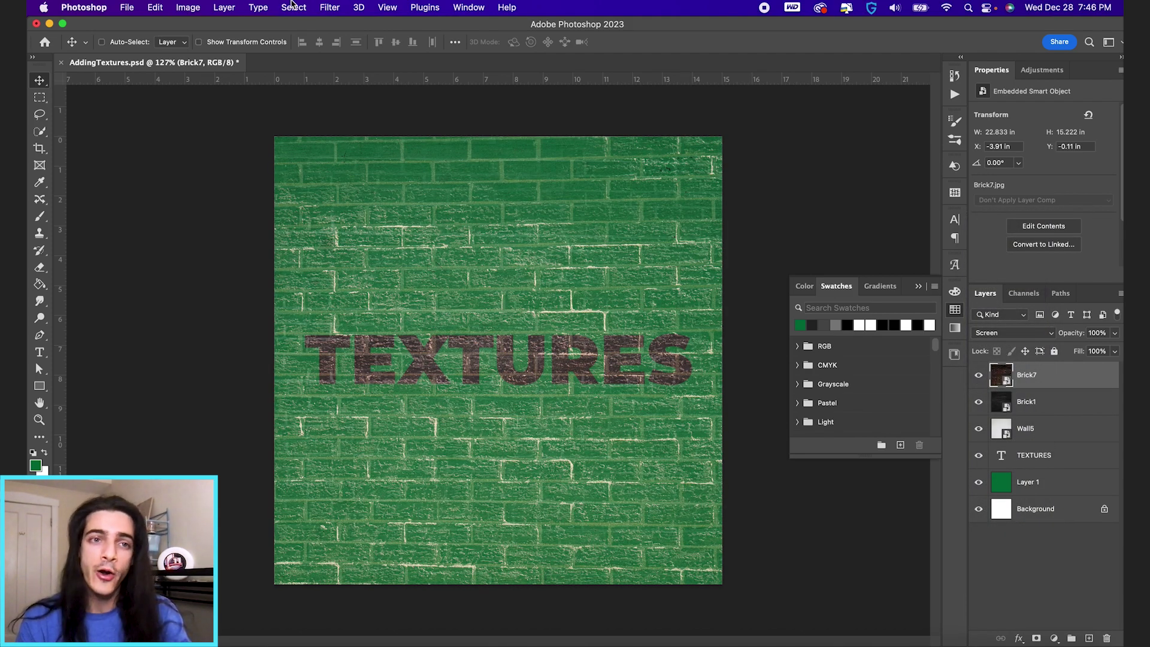
click(185, 6)
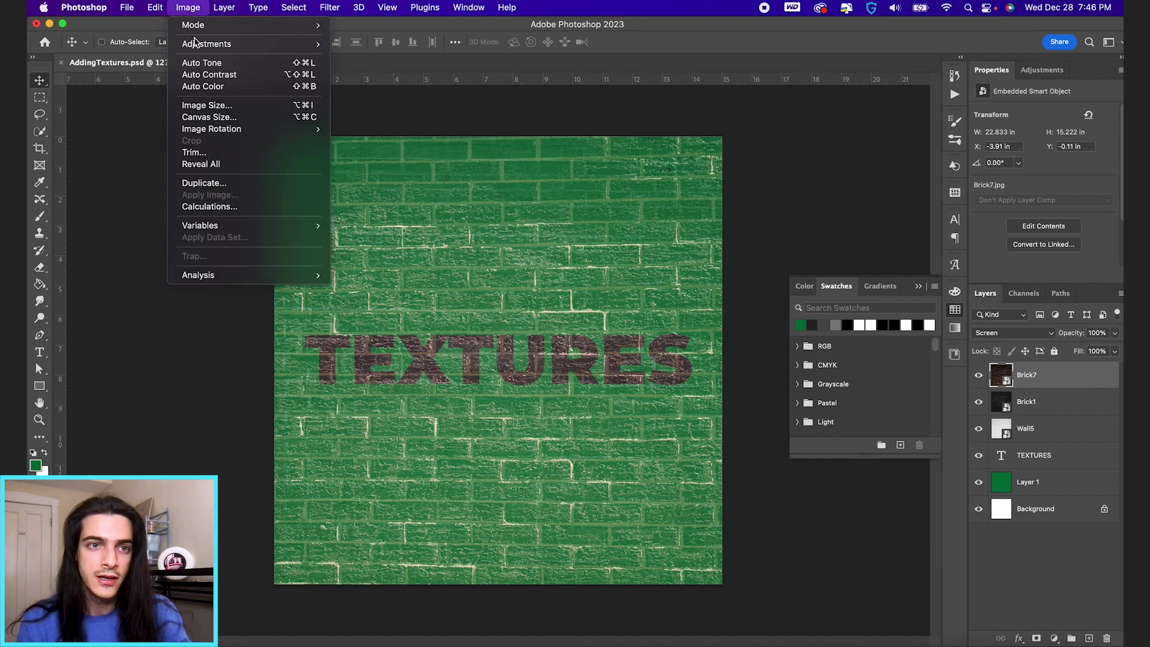
Step: Apply a Black & White adjustment to Brick7 with Reds lowered to -38
mouse_move(195, 43)
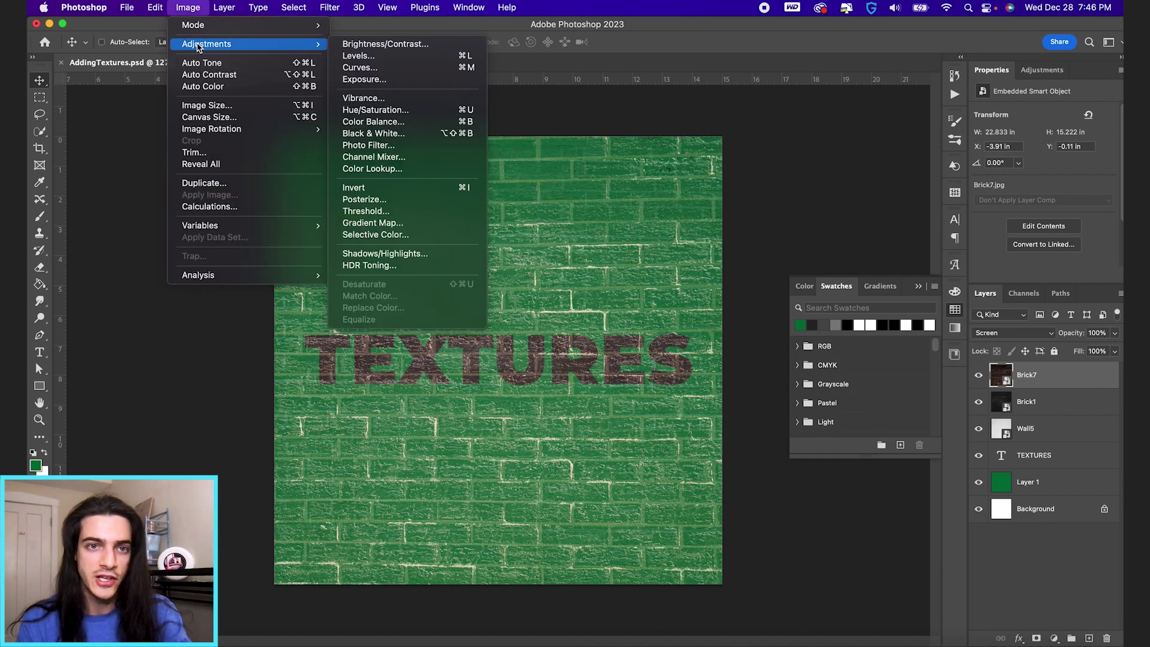
click(406, 134)
drag(540, 123, 754, 123)
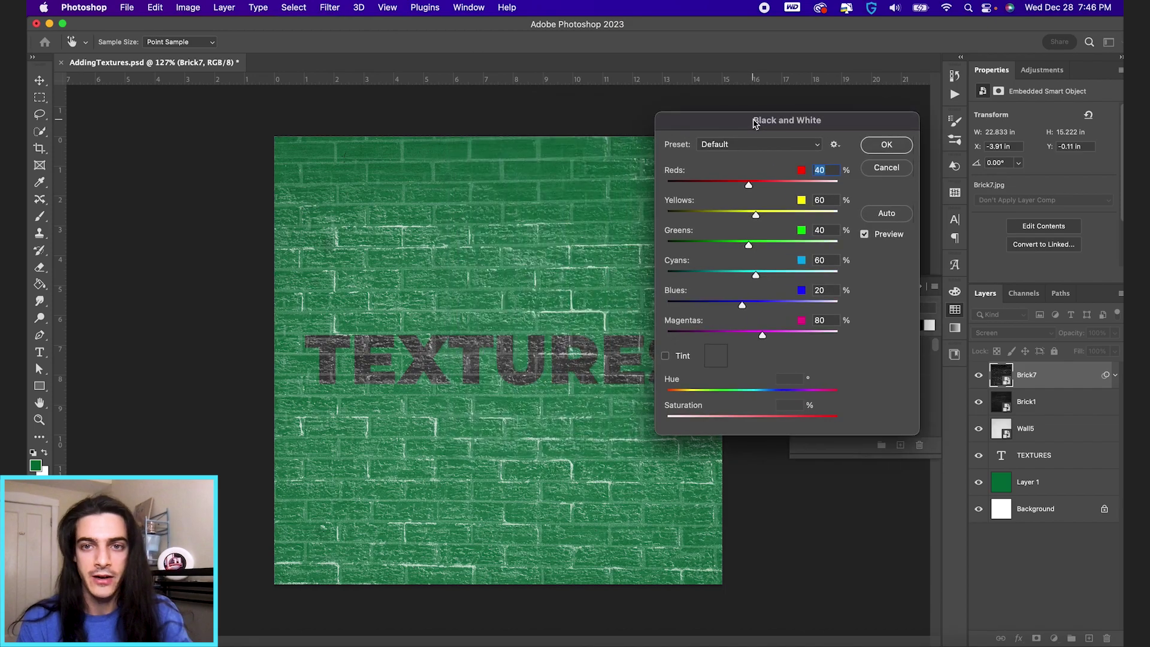
drag(748, 185, 716, 195)
click(886, 145)
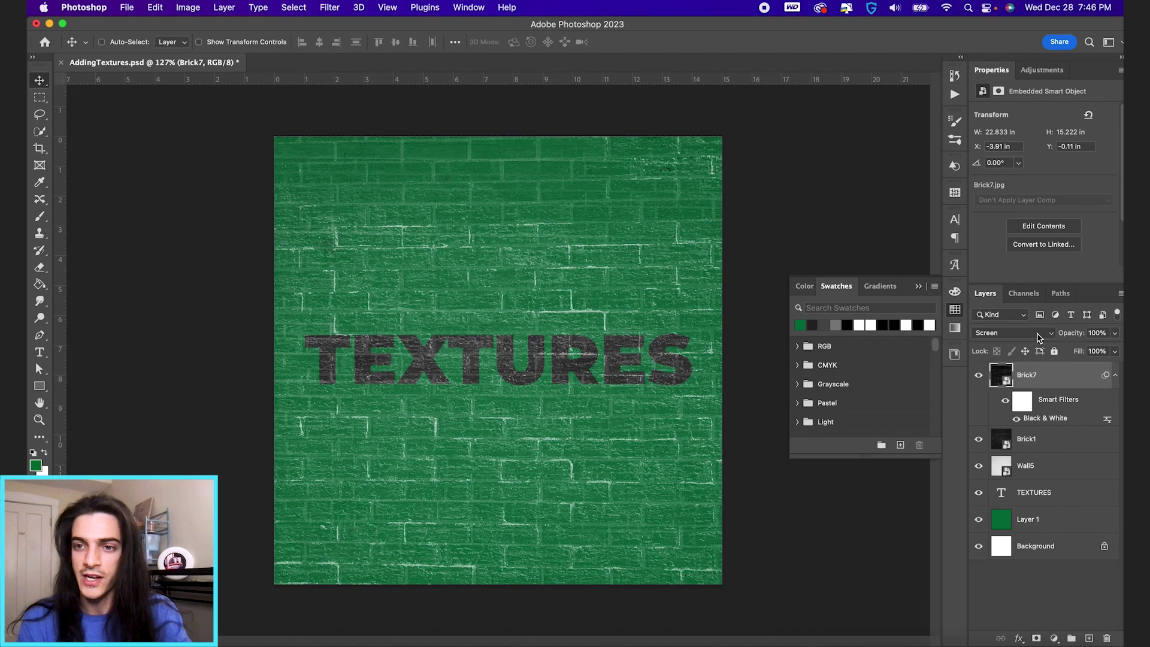
Step: Inspect Brick7 in Normal blend mode, then switch it back to Screen
click(1040, 336)
click(1020, 220)
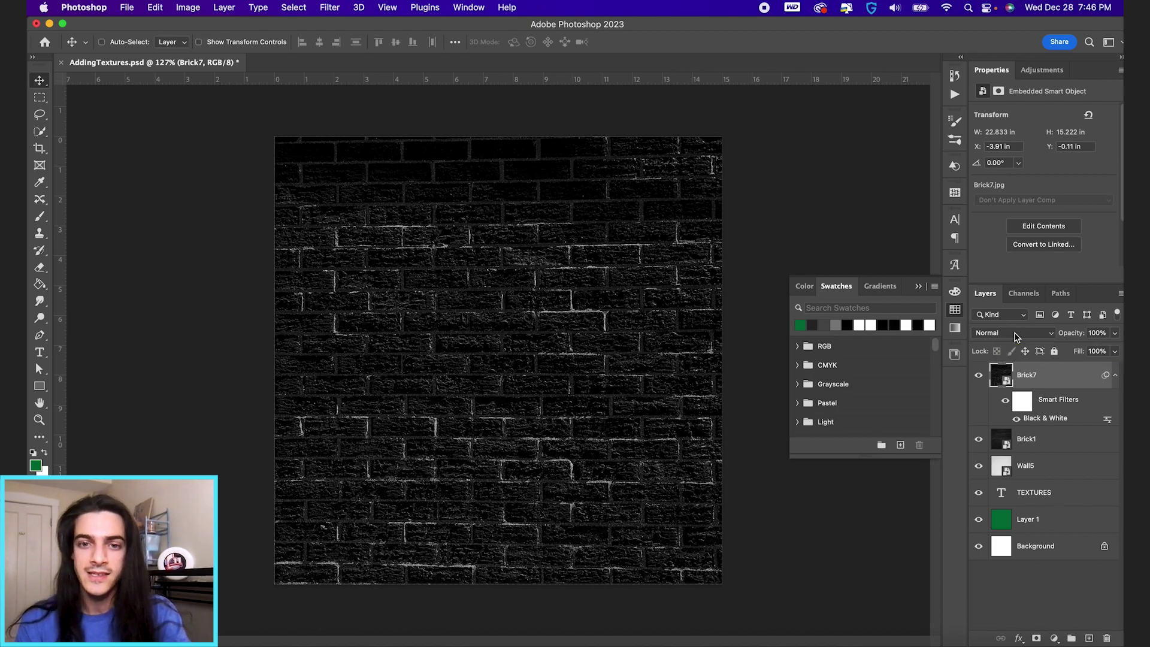
click(1016, 335)
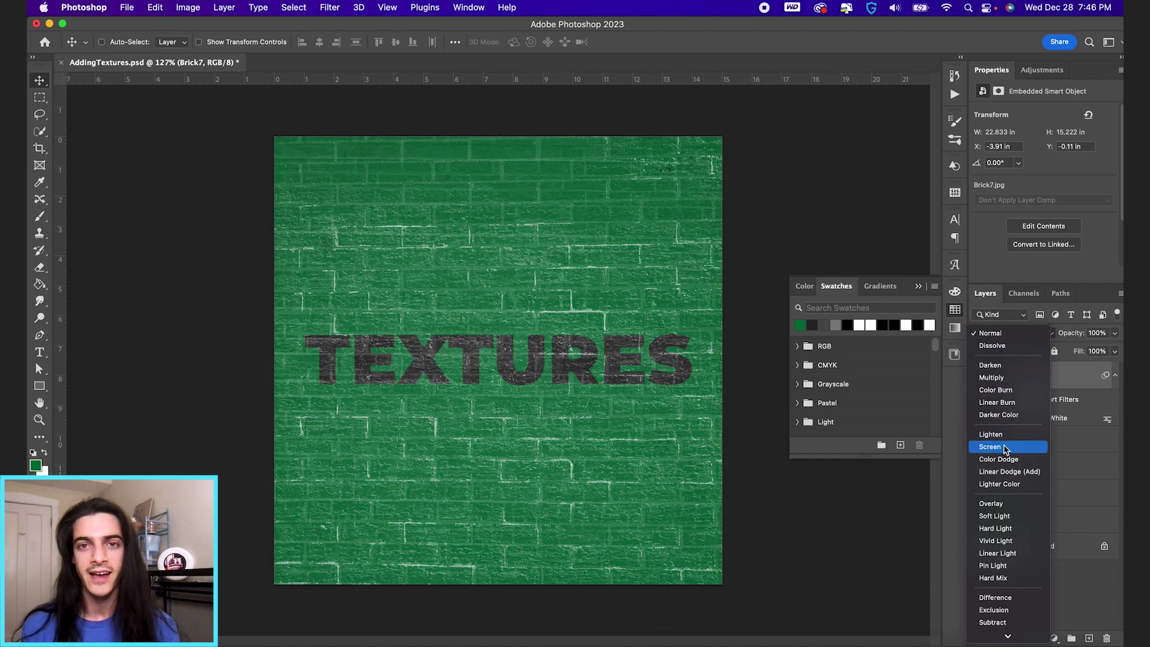
click(1005, 448)
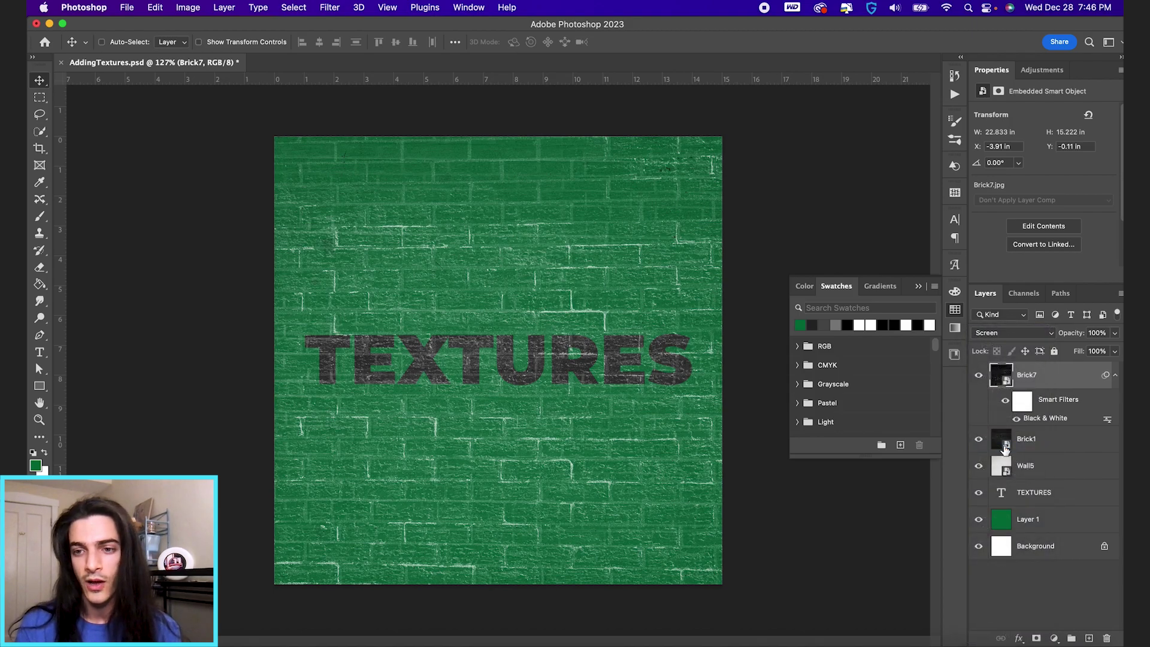
Step: Hide the Brick1, Wall5 and Brick7 texture layers
drag(979, 443, 978, 467)
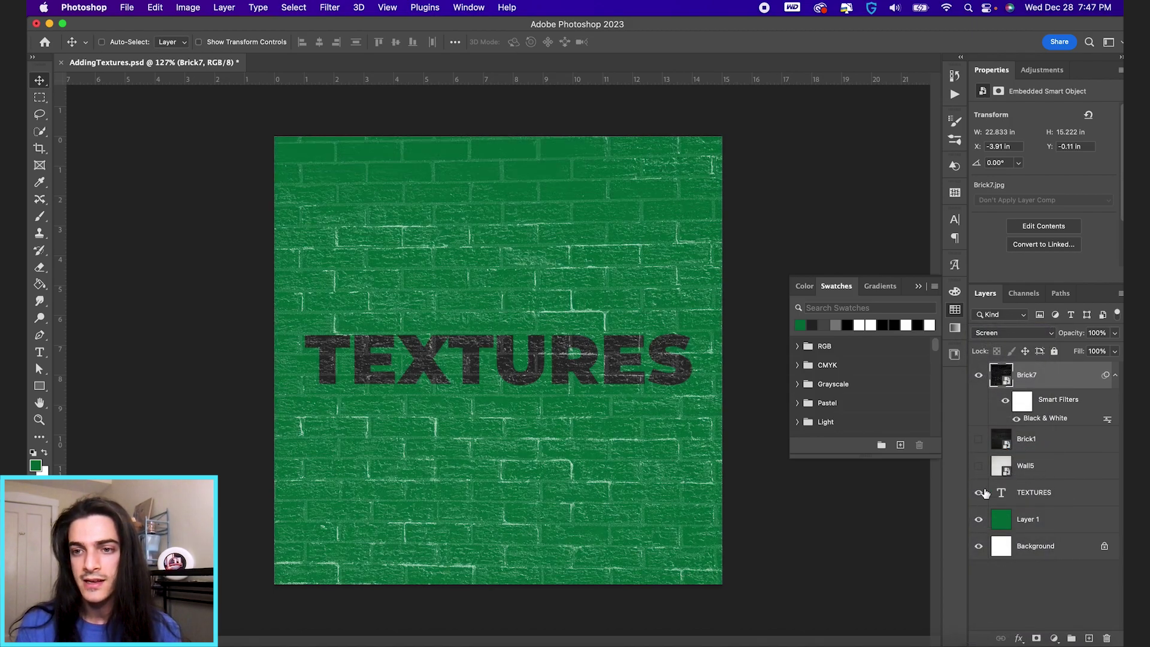
click(979, 375)
click(1006, 488)
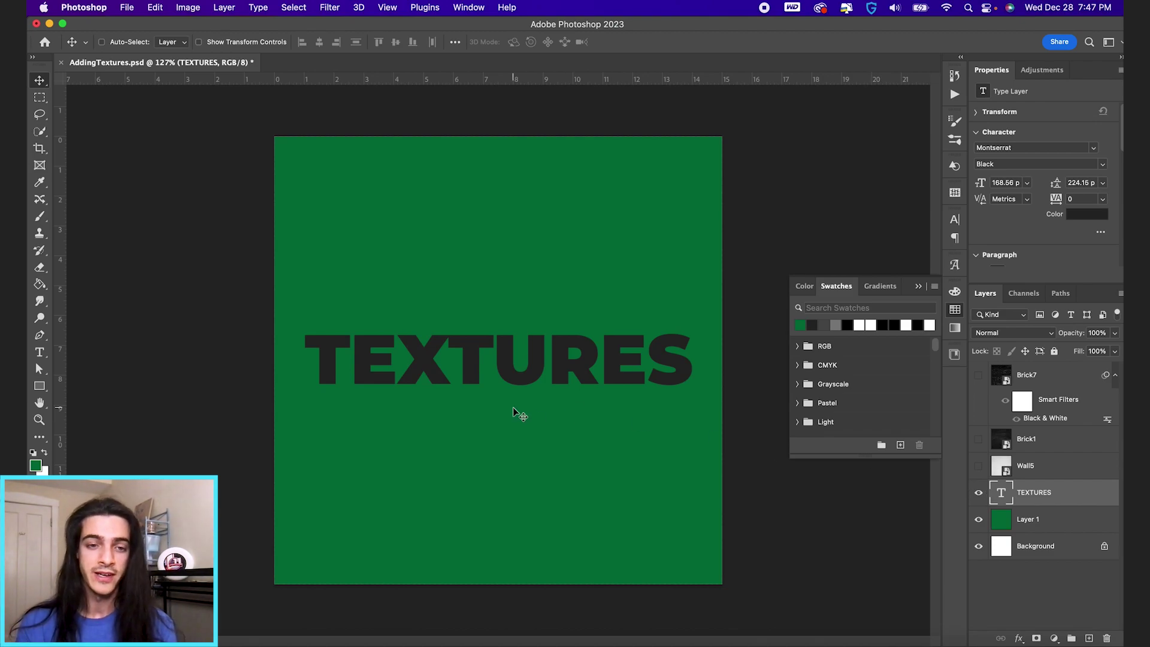
Step: Move Brick7 directly above TEXTURES, make it visible, and clip it to the text
click(1006, 373)
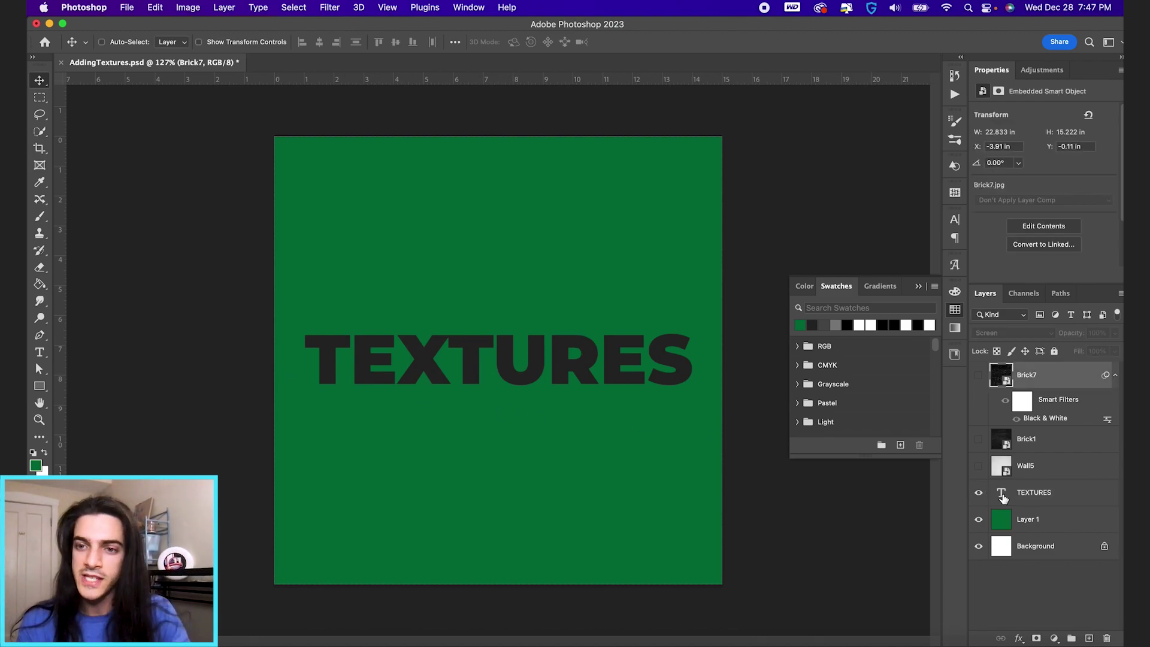
drag(1006, 373, 1014, 478)
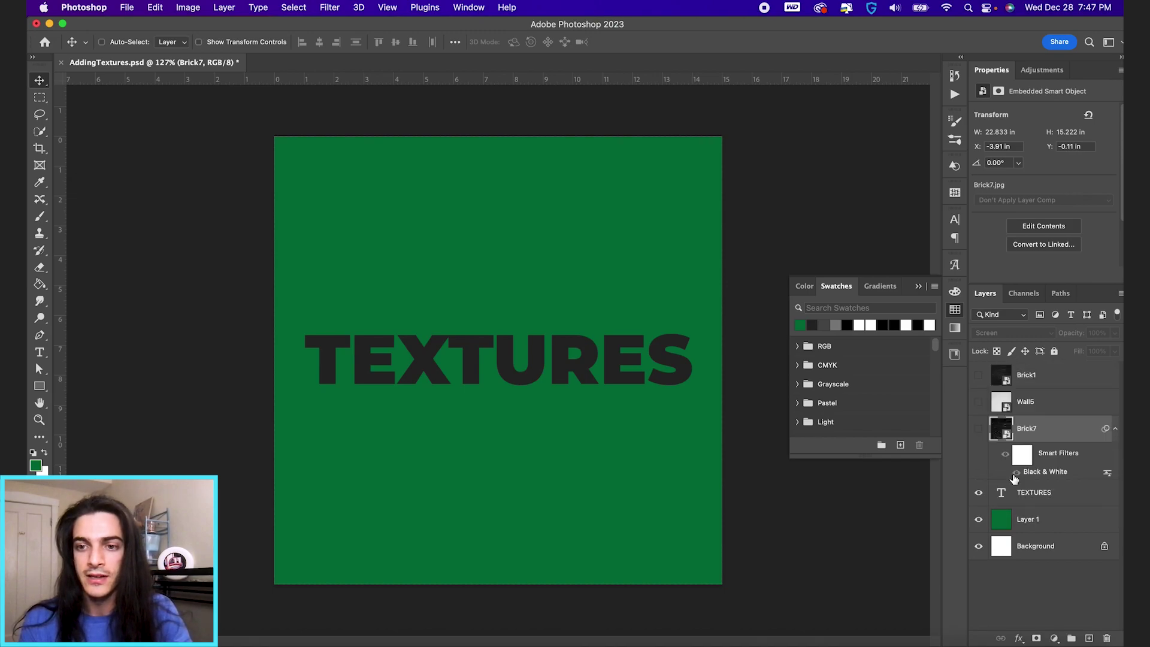
click(979, 429)
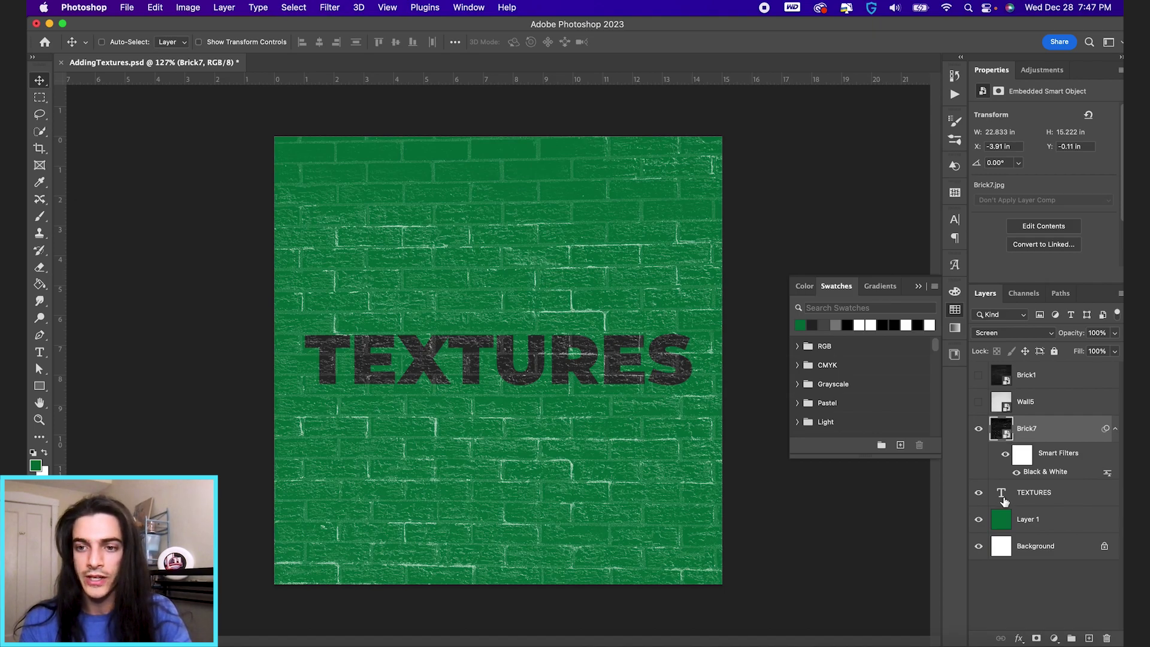
drag(1003, 437, 1002, 477)
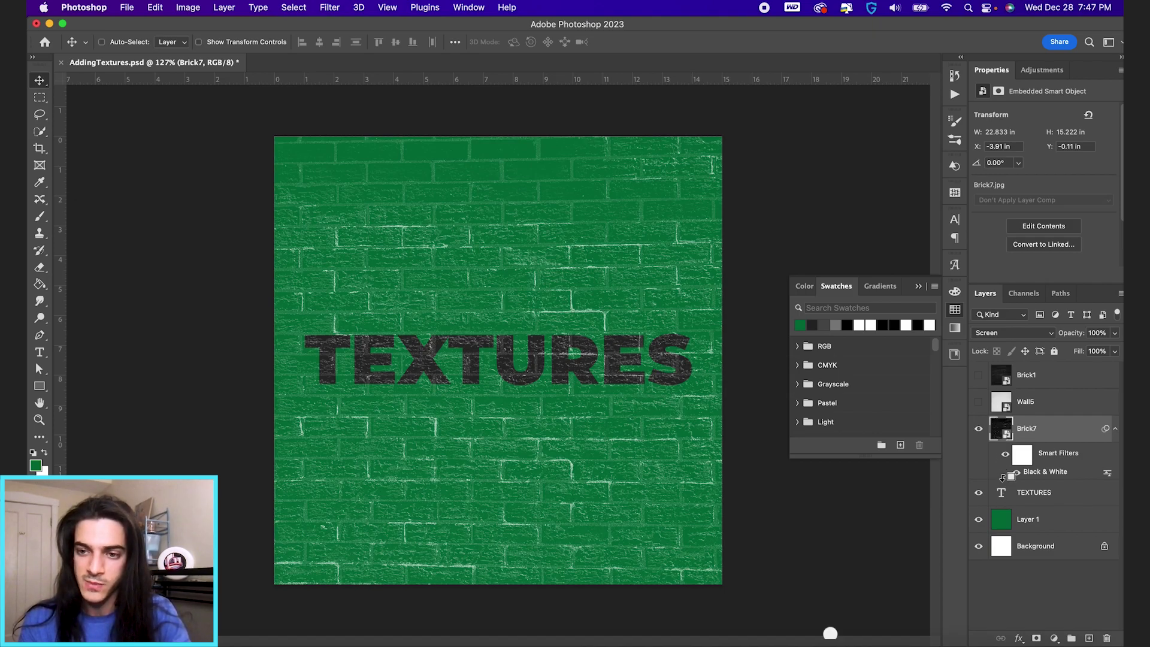
alt+click(1002, 477)
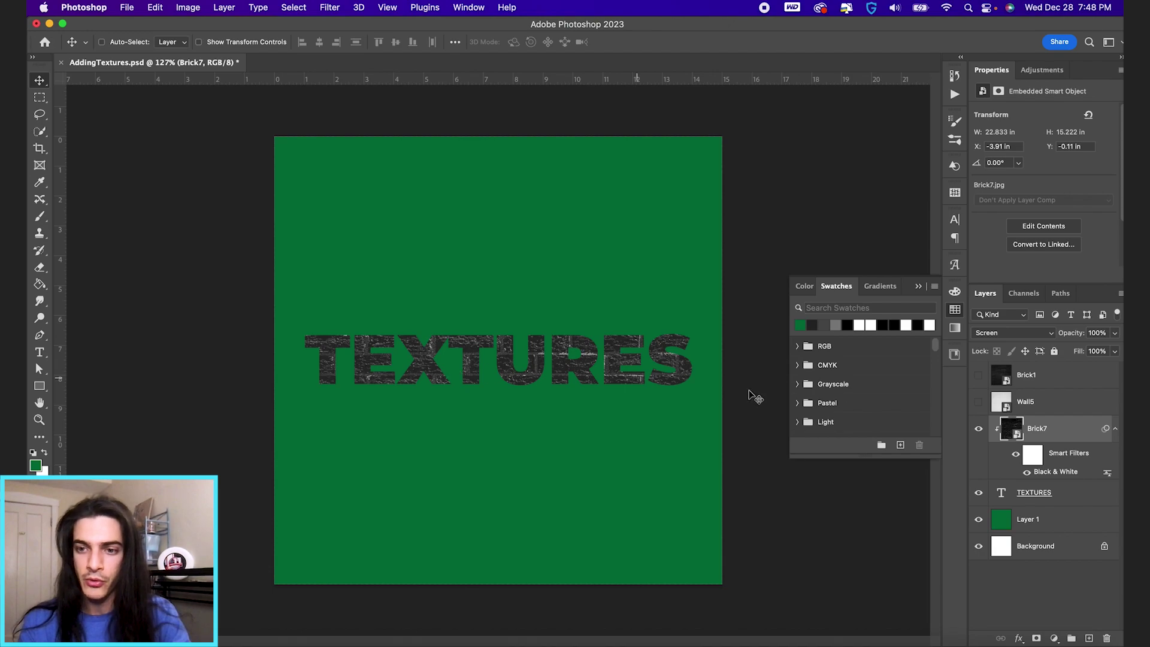
Step: Release Brick7's clipping mask and set its blend mode back to Normal
alt+click(1002, 477)
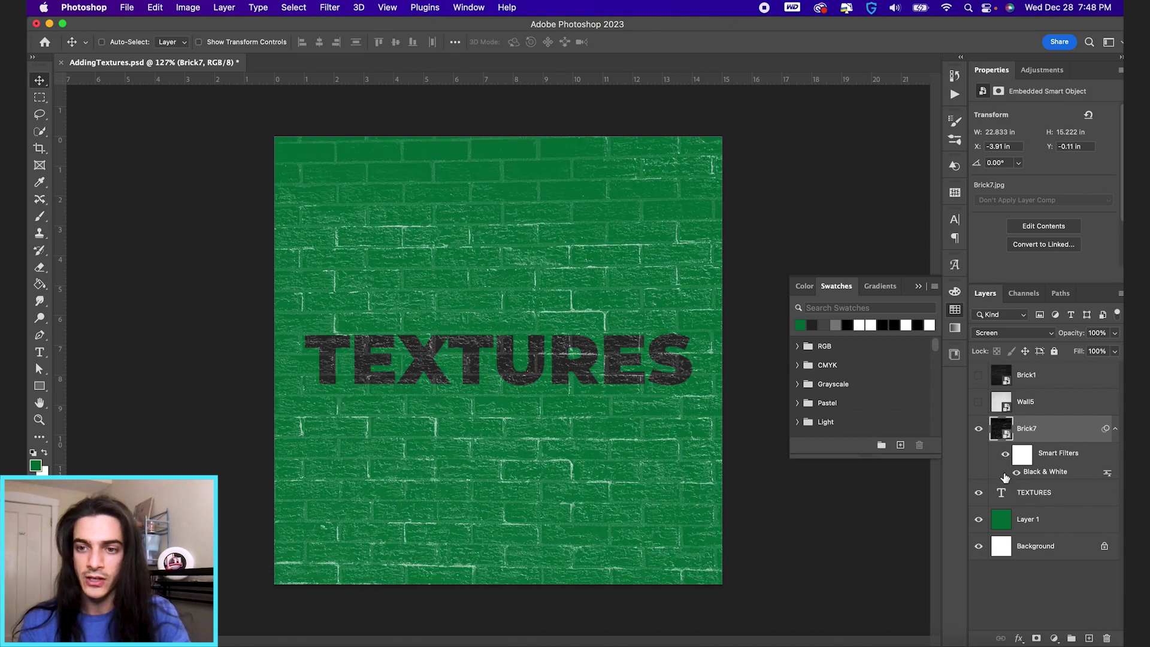
click(1012, 334)
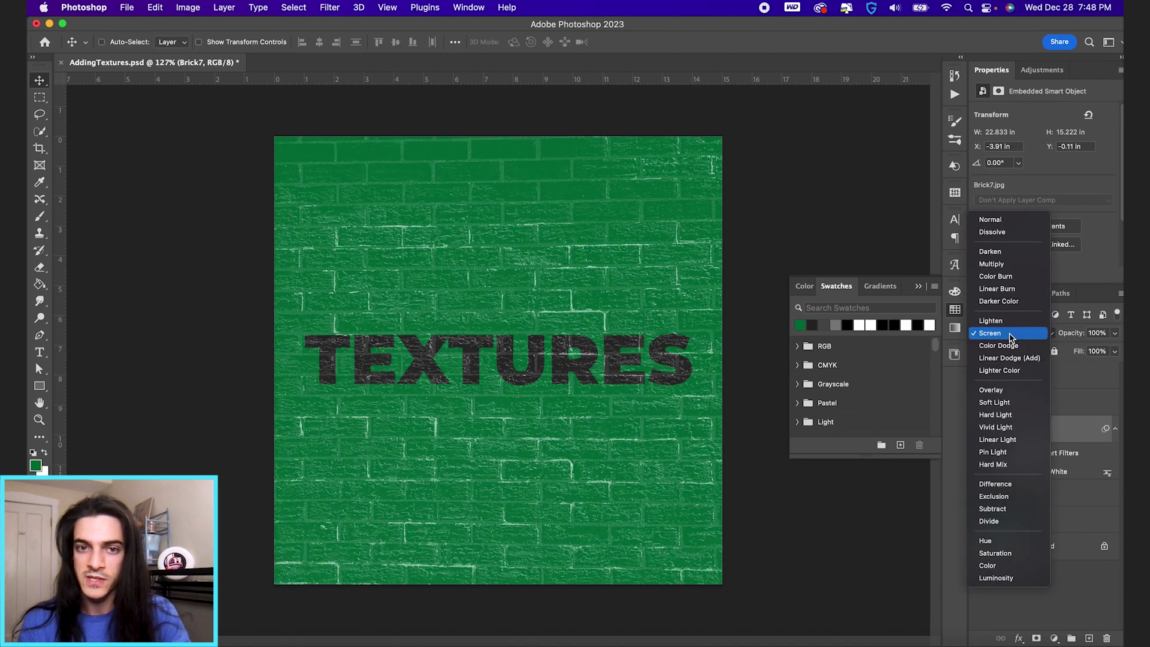
click(1006, 223)
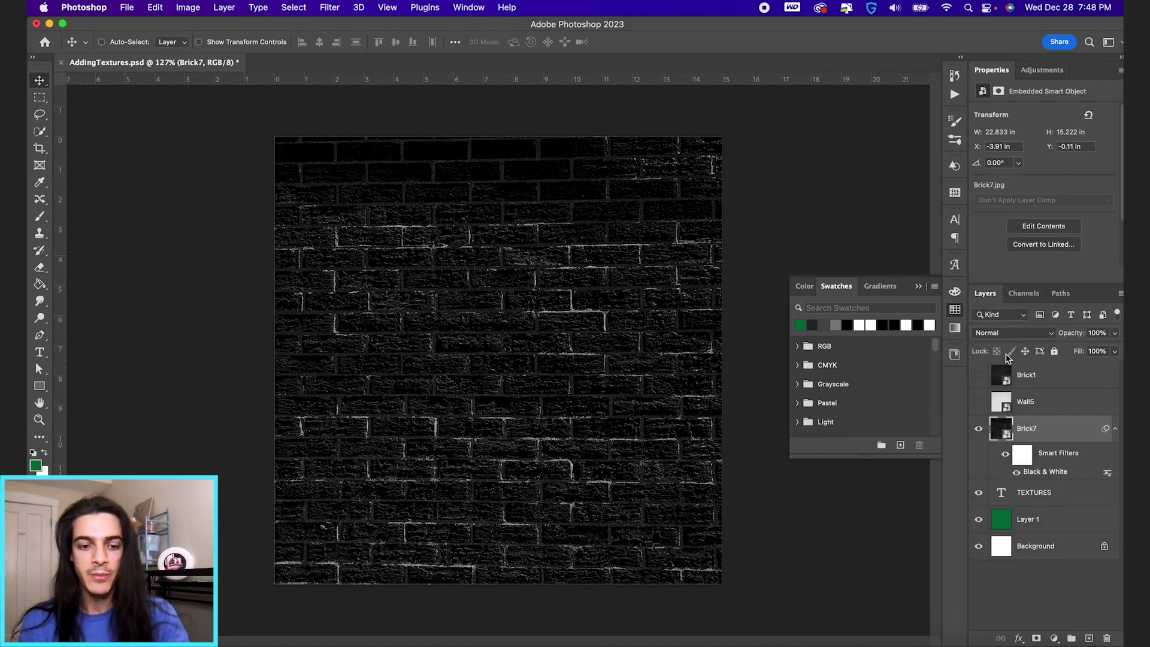
Step: Copy the whole Brick7 texture, hide that layer, and deselect with TEXTURES selected
super+click(1010, 432)
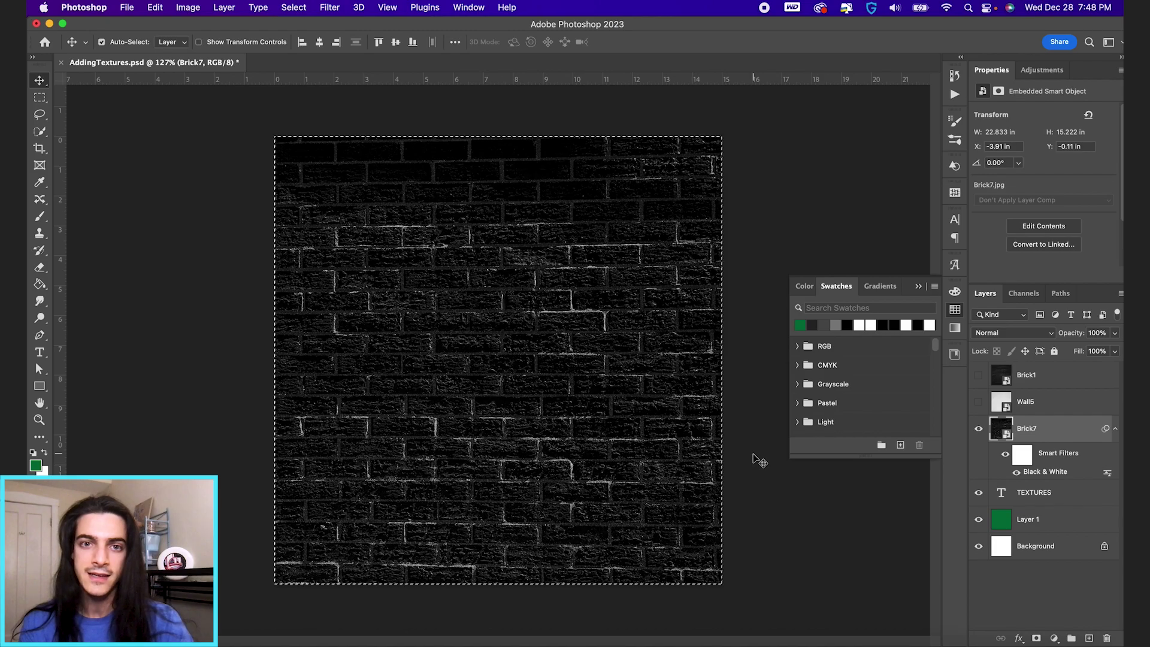
key(super+c)
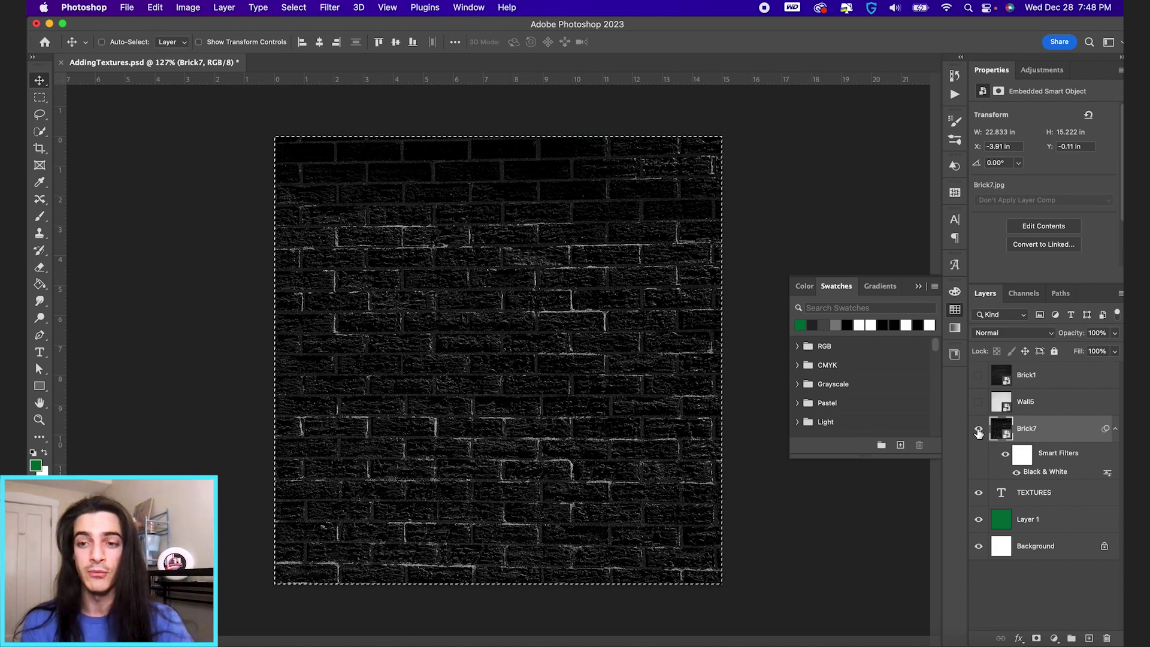
click(978, 429)
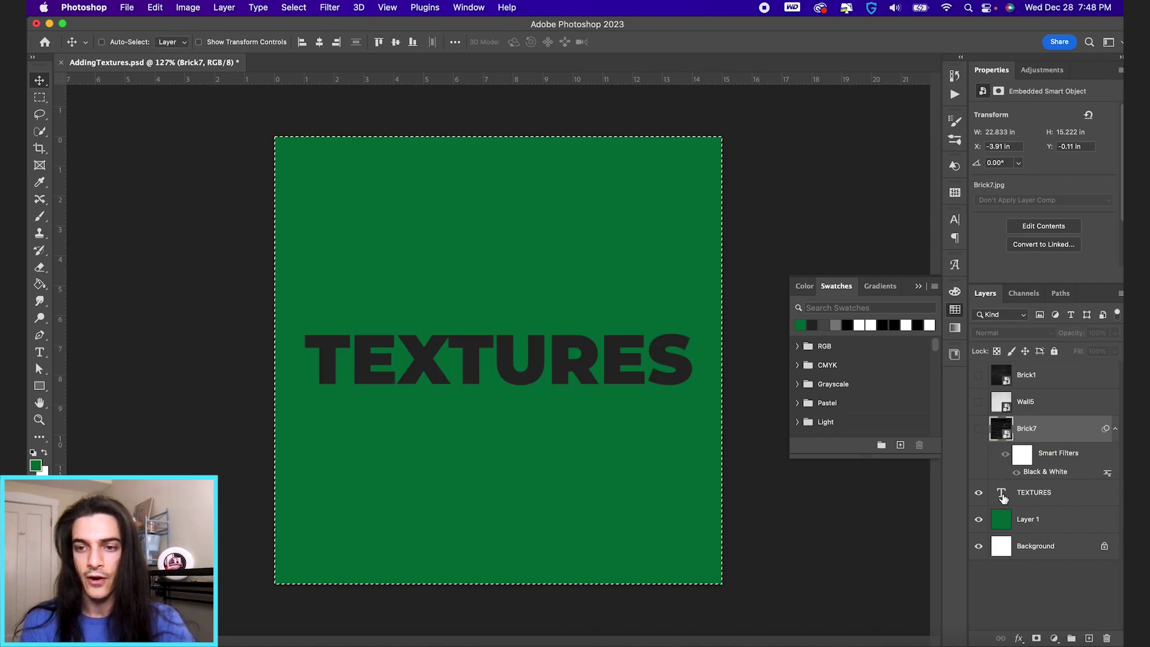
click(982, 493)
key(super+d)
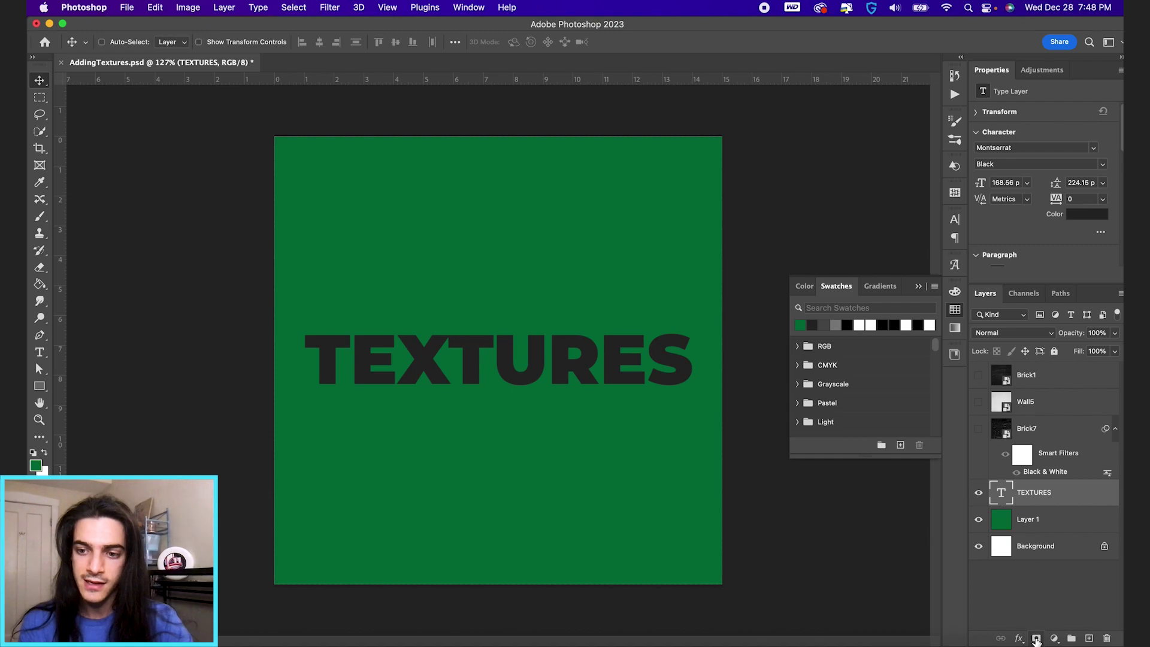
Step: Add a layer mask to TEXTURES and paste the copied Brick7 texture into it
click(1036, 639)
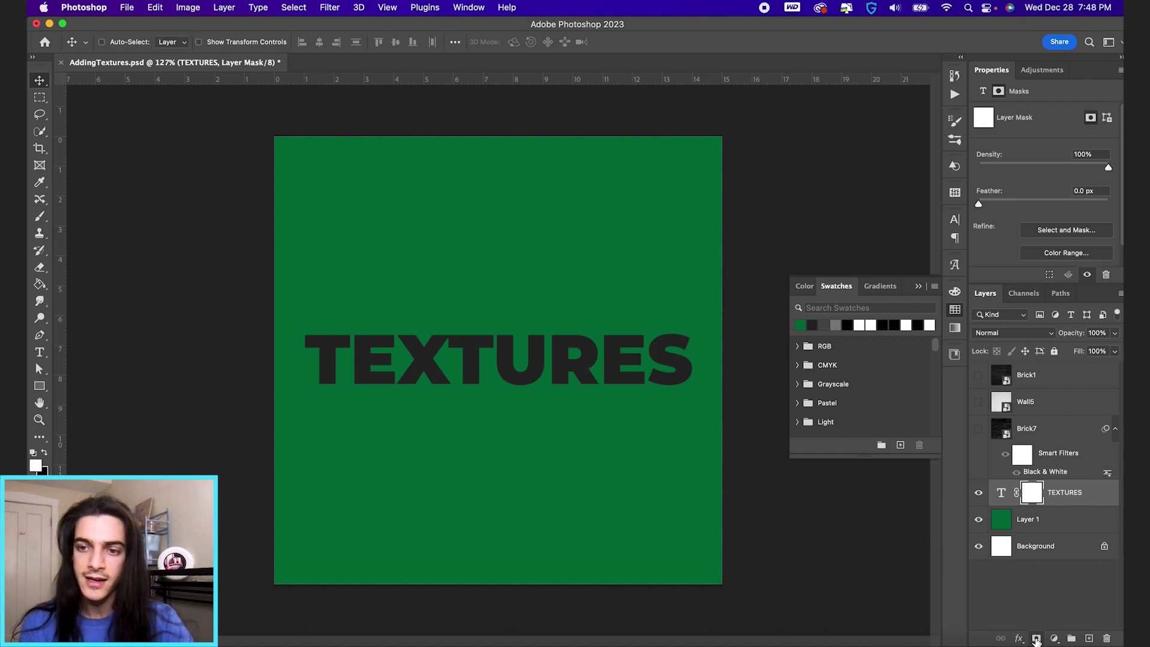
alt+click(1034, 496)
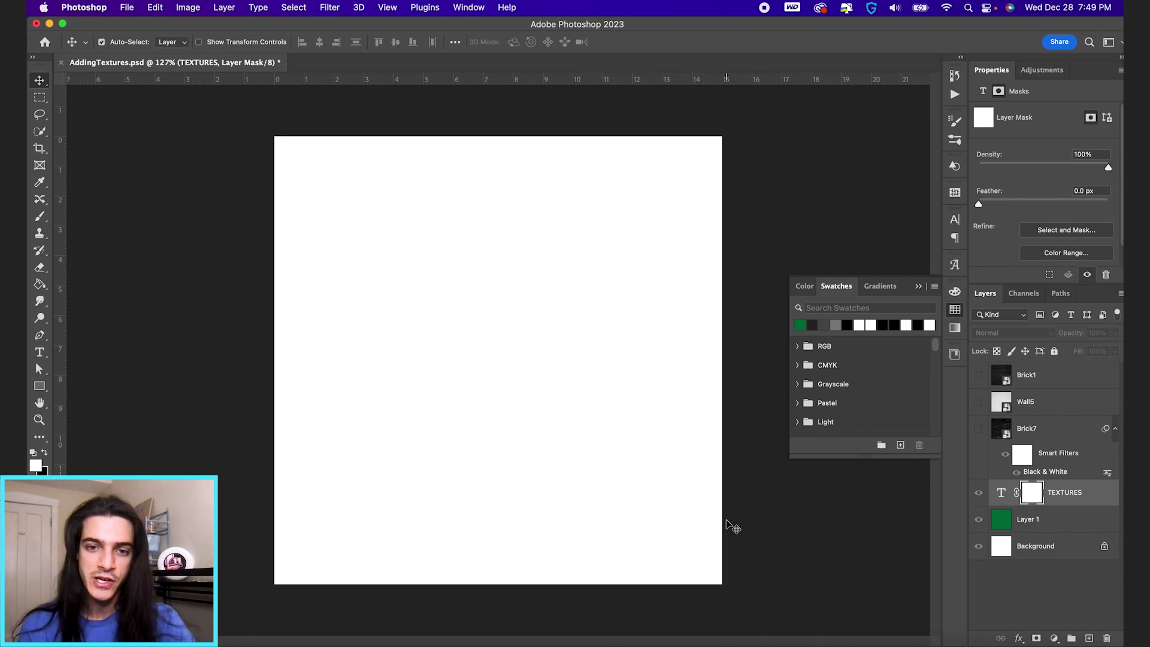
key(super+v)
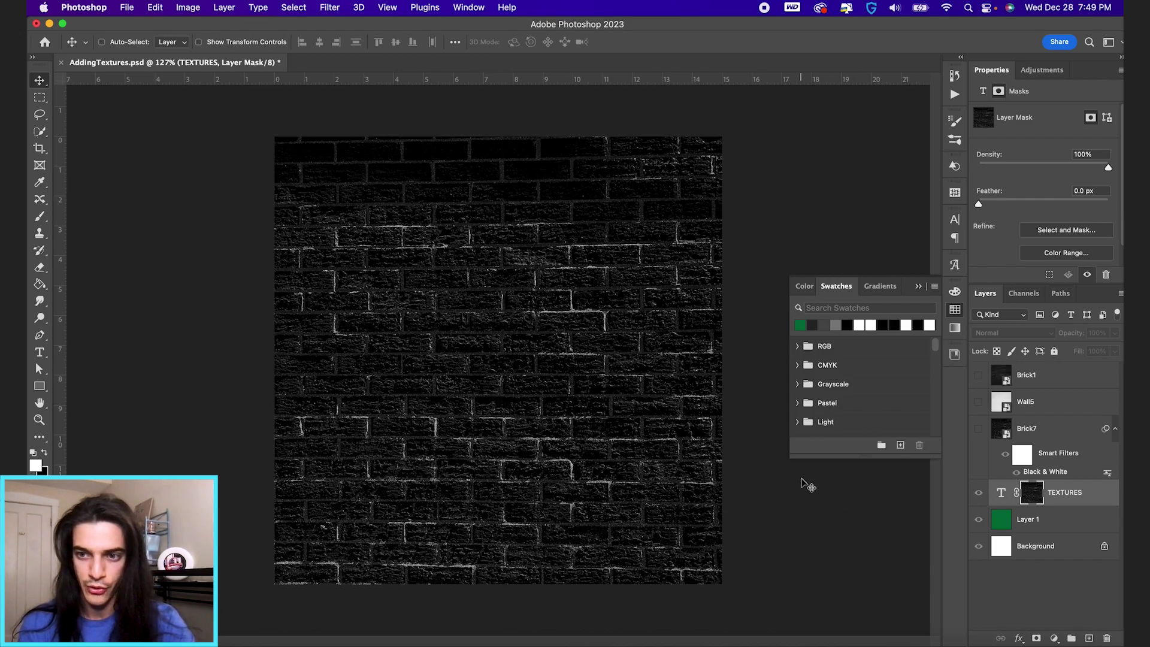
Step: Fit the document on screen and invert the TEXTURES layer mask with Cmd+I
click(996, 433)
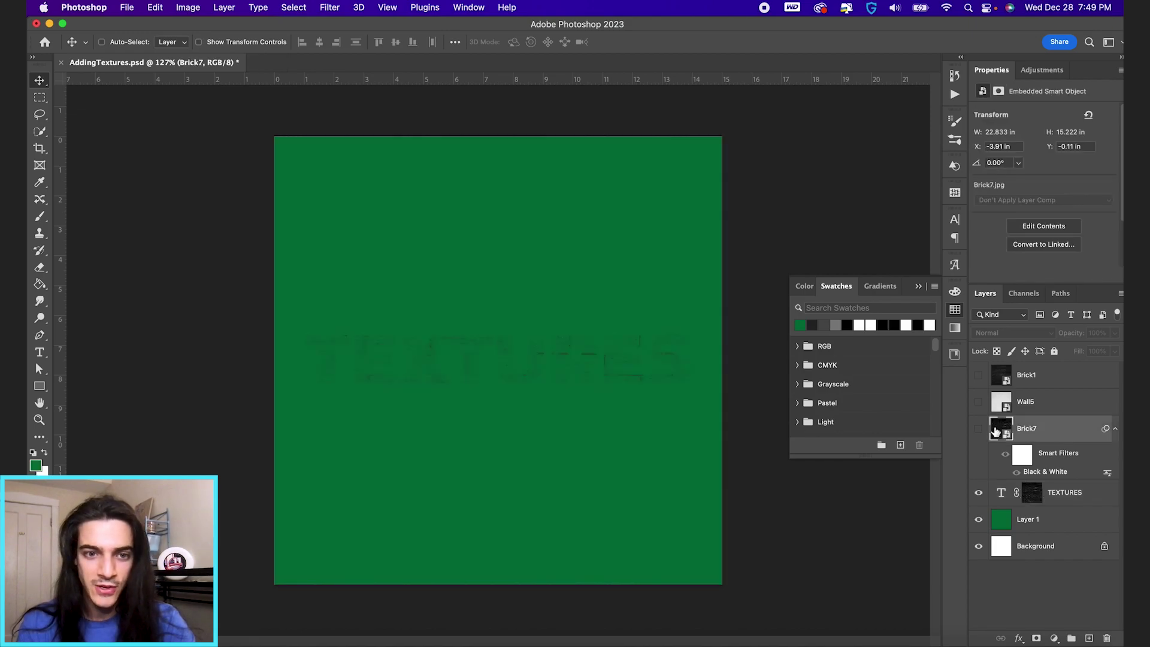
key(super+0)
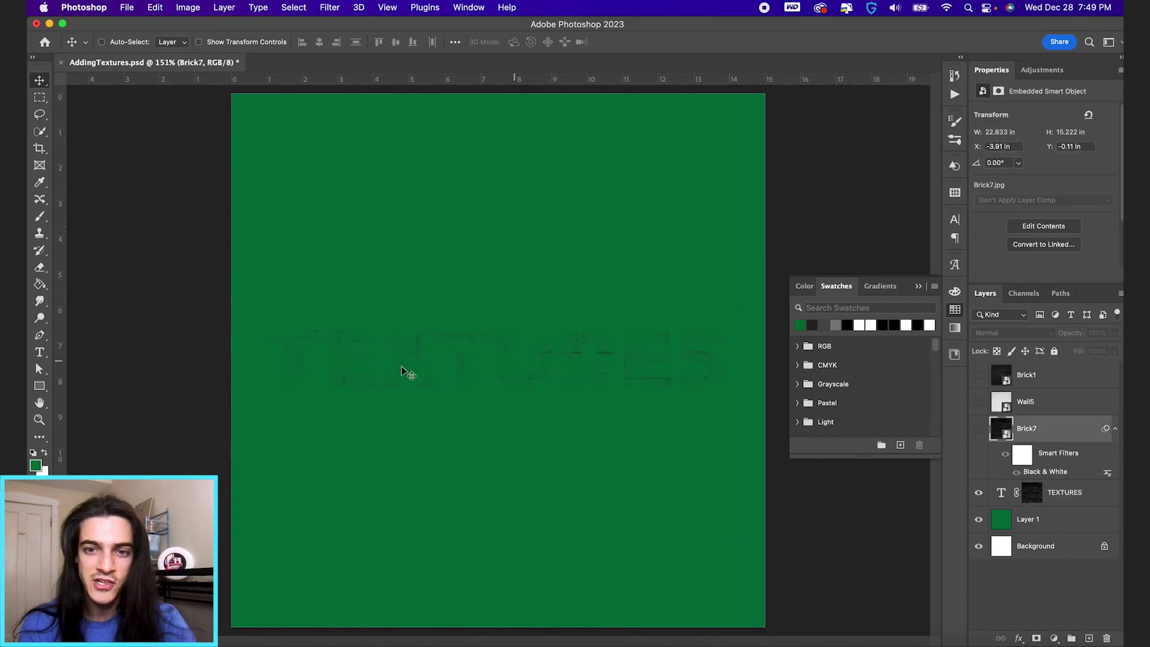
click(1031, 496)
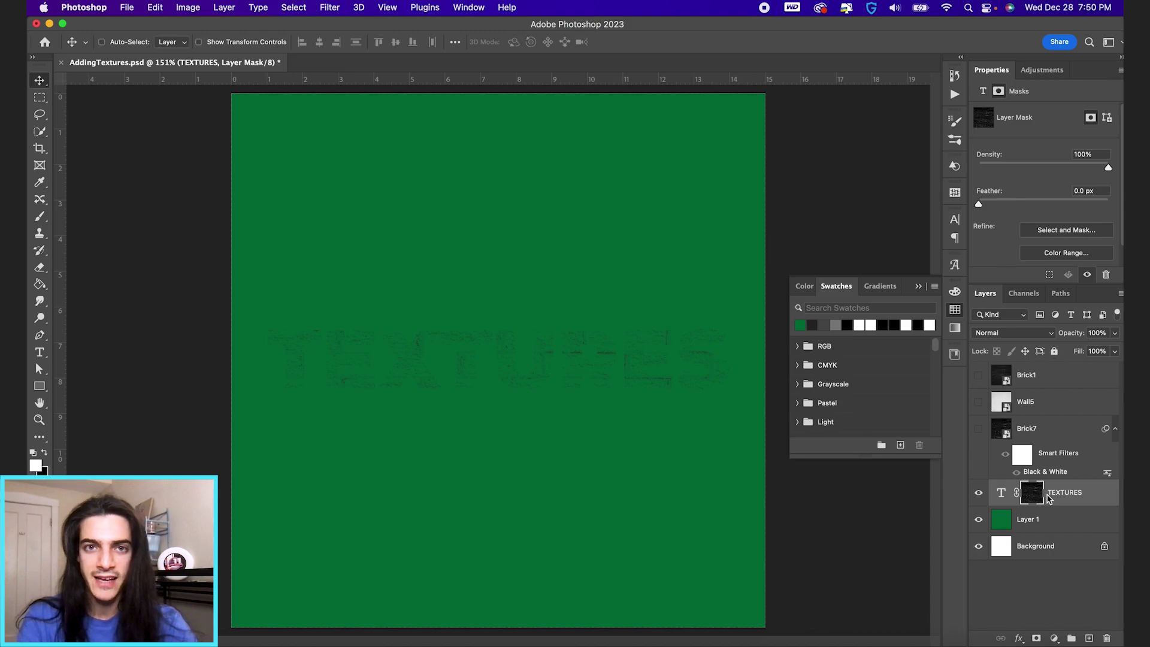
key(super+i)
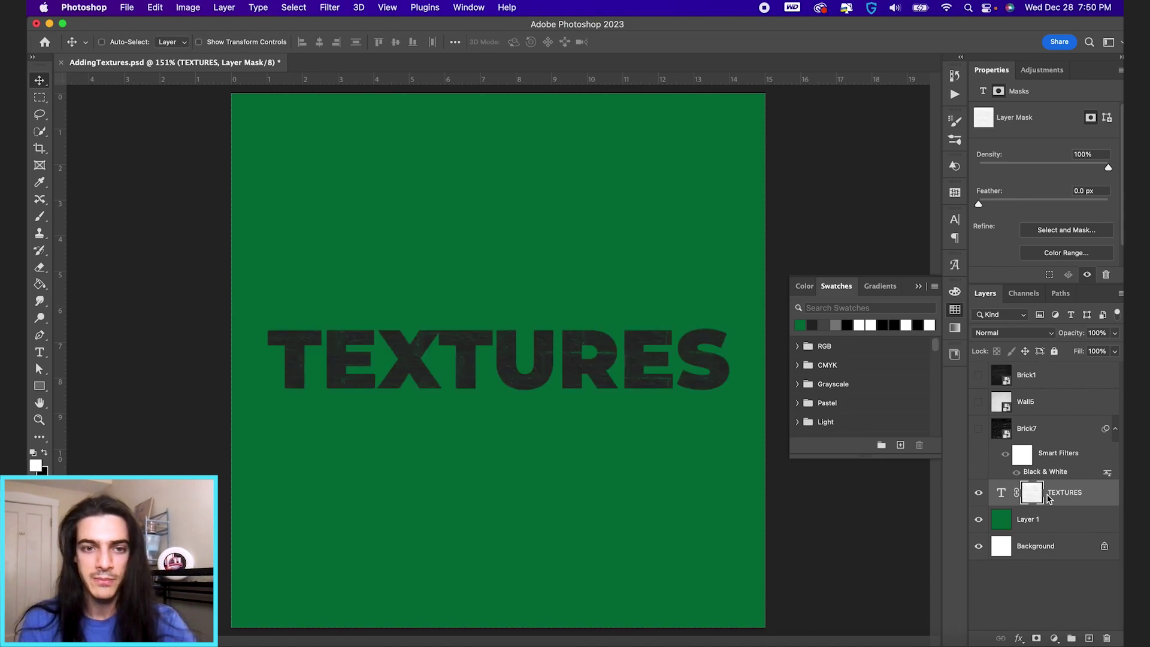
scroll(531, 379, up, 2)
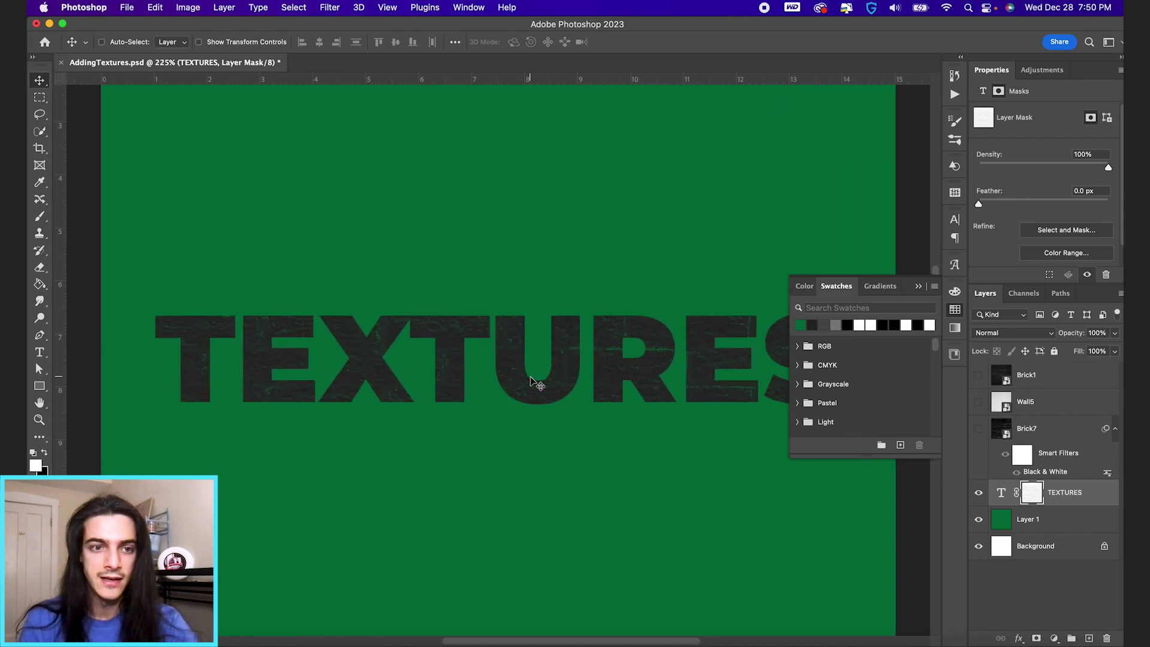
scroll(377, 366, down, 1)
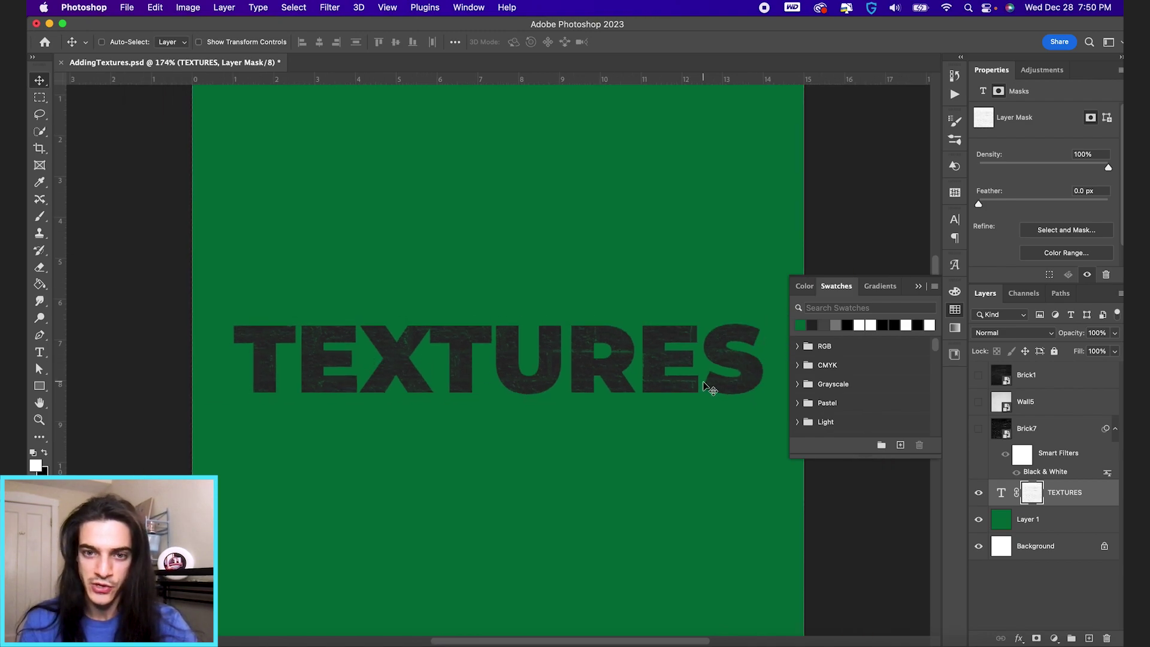